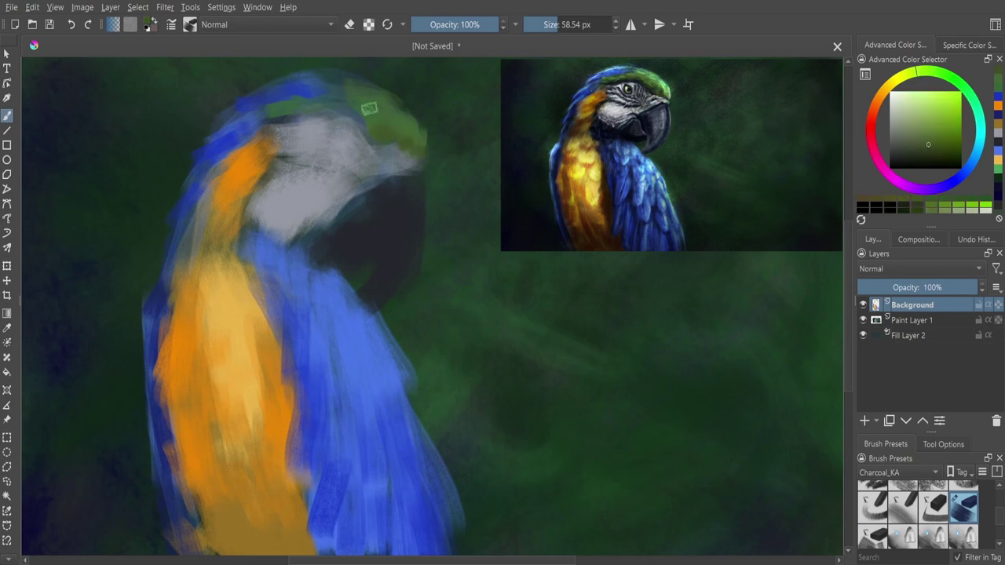
- Paint dark blue shadow under the face and extend the parrot's back and left edges in light blue
left_click(962, 171)
left_click(924, 152)
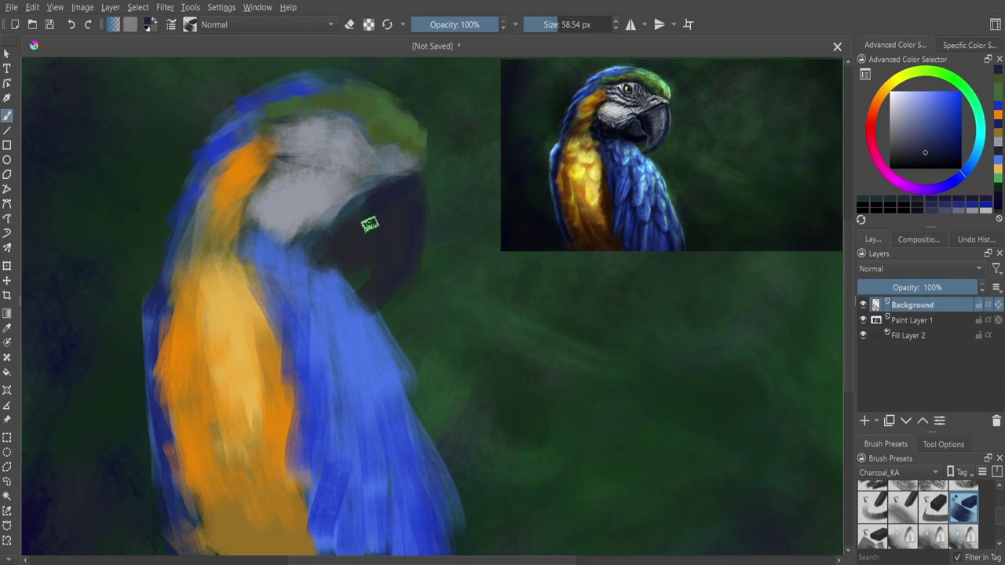
mouse_move(292, 218)
left_mouse_down()
mouse_move(278, 253)
mouse_move(253, 243)
left_mouse_up()
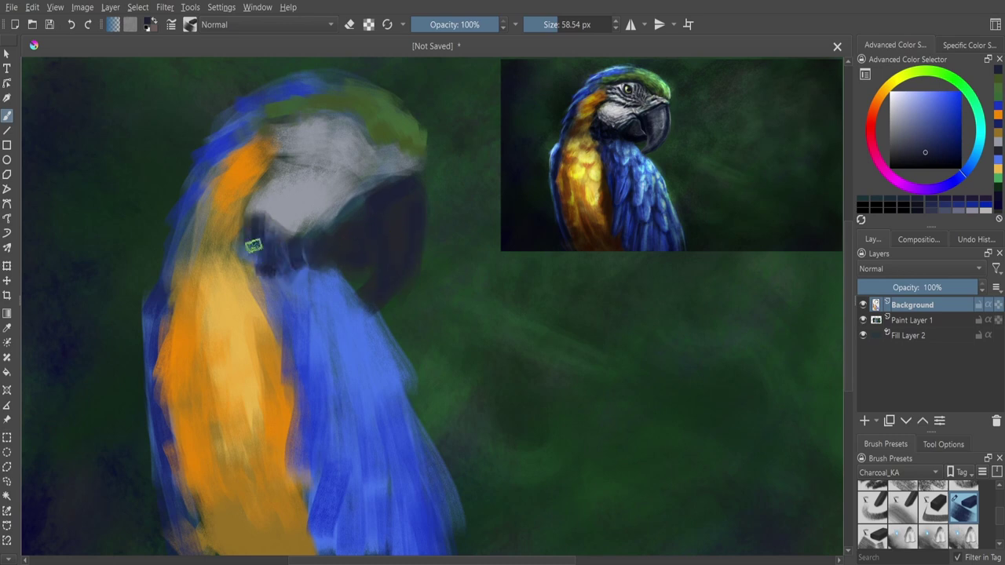
left_click(392, 341, "ctrl")
left_click_drag(389, 337, 451, 549)
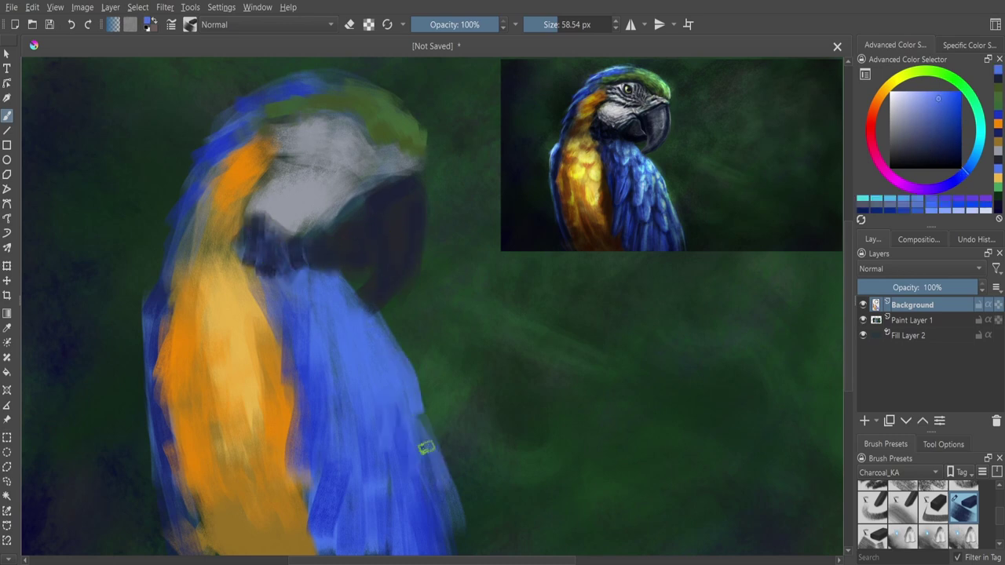
left_click_drag(157, 275, 153, 487)
- Add dark navy eye marks, then with a ~22 px brush darken the lower mandible and cheek shadow
left_click(377, 273, "ctrl")
left_click_drag(310, 138, 357, 161)
key("bracketright")
key("bracketright")
key("bracketright")
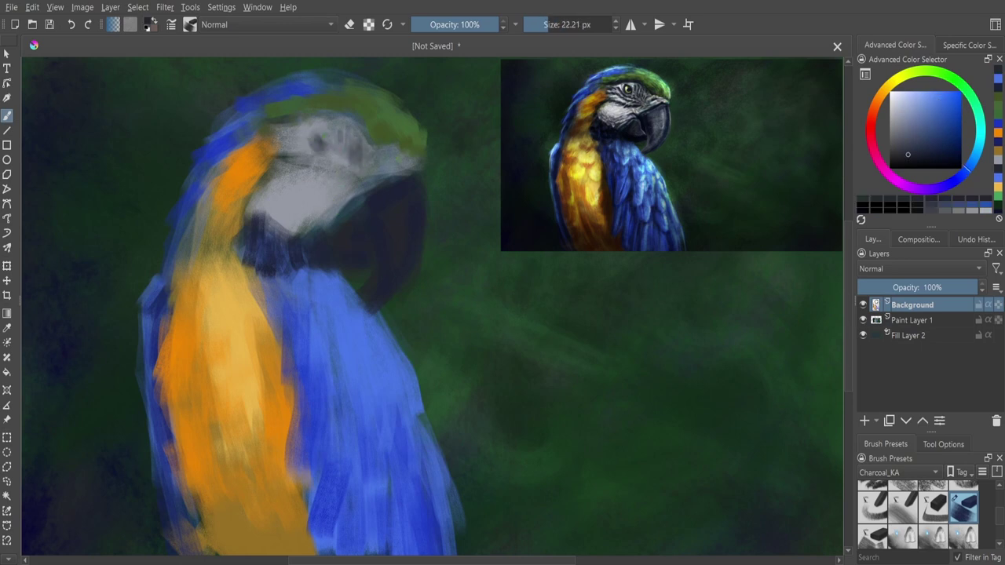
left_click(400, 179, "ctrl")
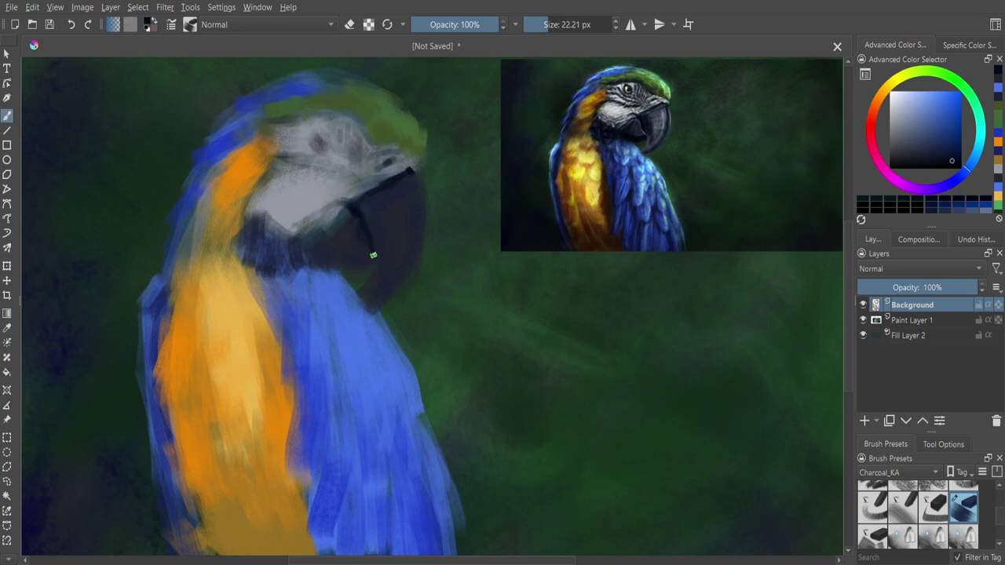
mouse_move(319, 261)
left_mouse_down()
mouse_move(314, 253)
mouse_move(374, 265)
left_mouse_up()
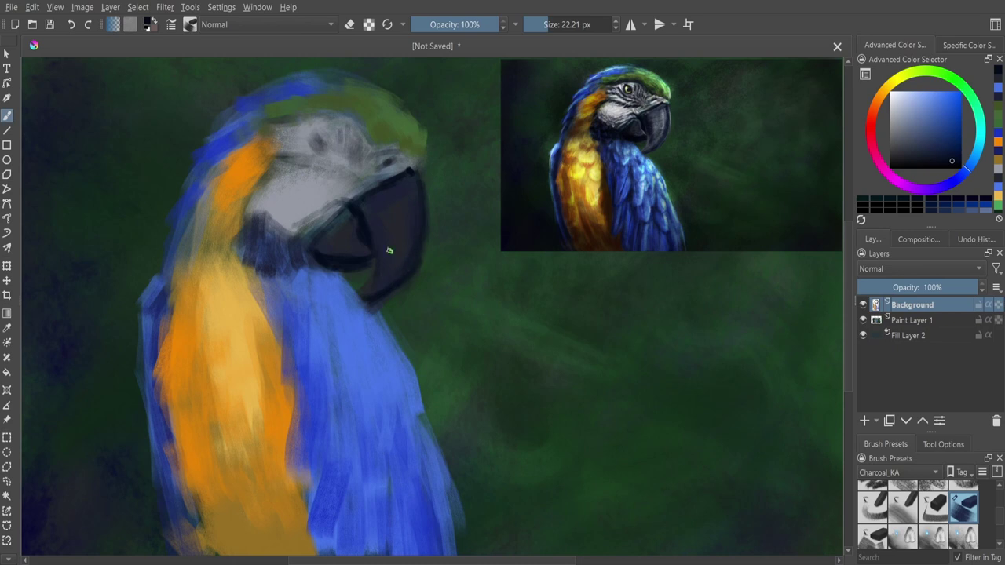
mouse_move(269, 167)
left_mouse_down()
mouse_move(322, 271)
mouse_move(271, 369)
mouse_move(289, 439)
mouse_move(287, 427)
left_mouse_up()
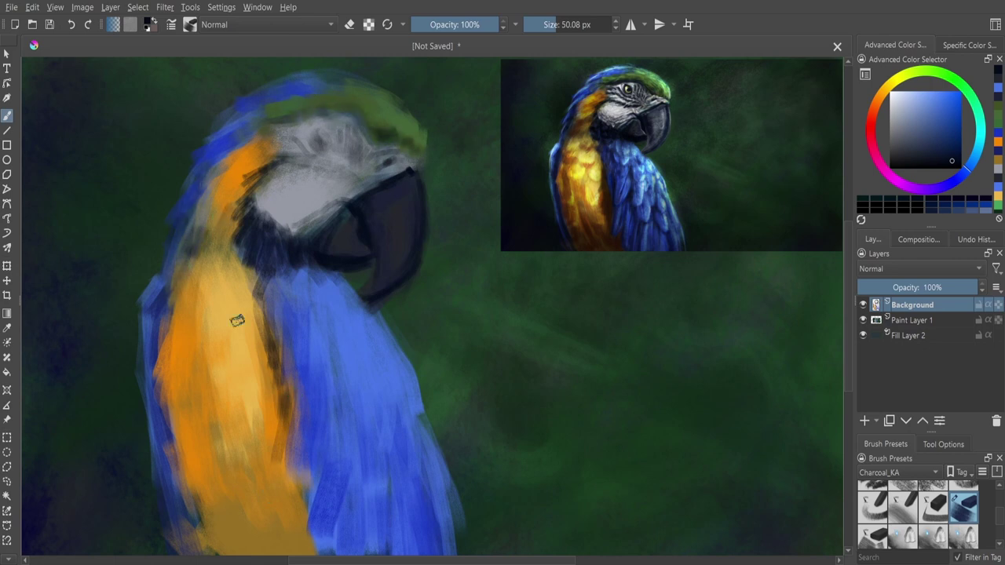
- Add darker brown strokes into the orange chest and sketch the eye and wrinkles in dark blue
mouse_move(201, 310)
left_mouse_down()
mouse_move(161, 368)
mouse_move(179, 409)
left_mouse_up()
left_click_drag(220, 336, 223, 389)
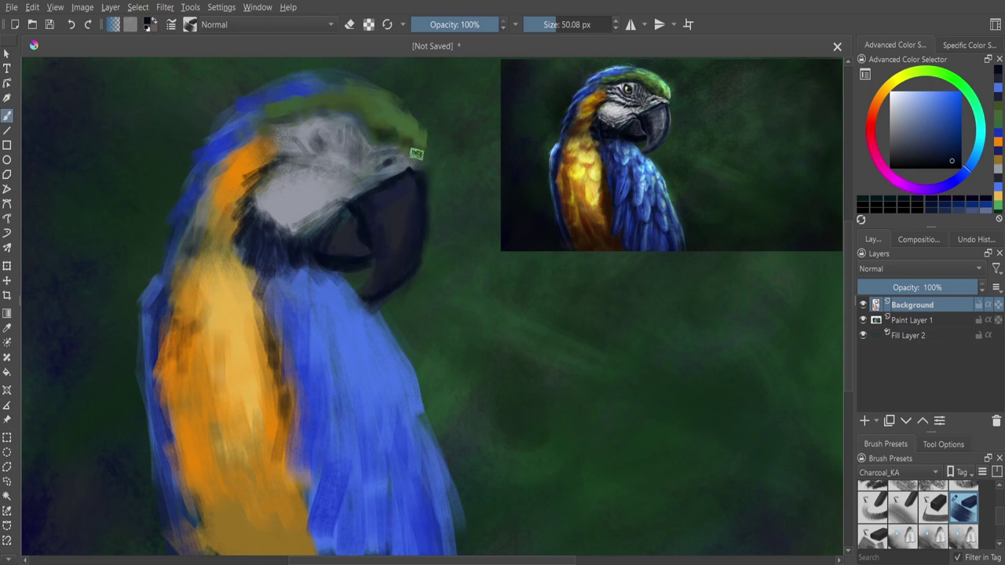
left_click(902, 184)
left_click(894, 141)
left_click(365, 179, "ctrl")
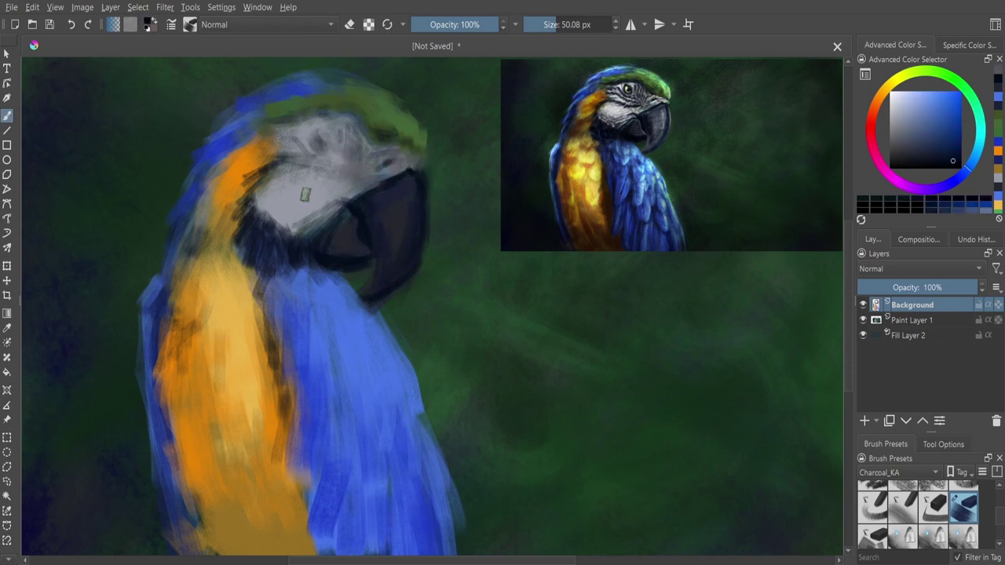
mouse_move(363, 177)
left_mouse_down("shift")
mouse_move(352, 177)
mouse_move(371, 207)
left_mouse_up("shift")
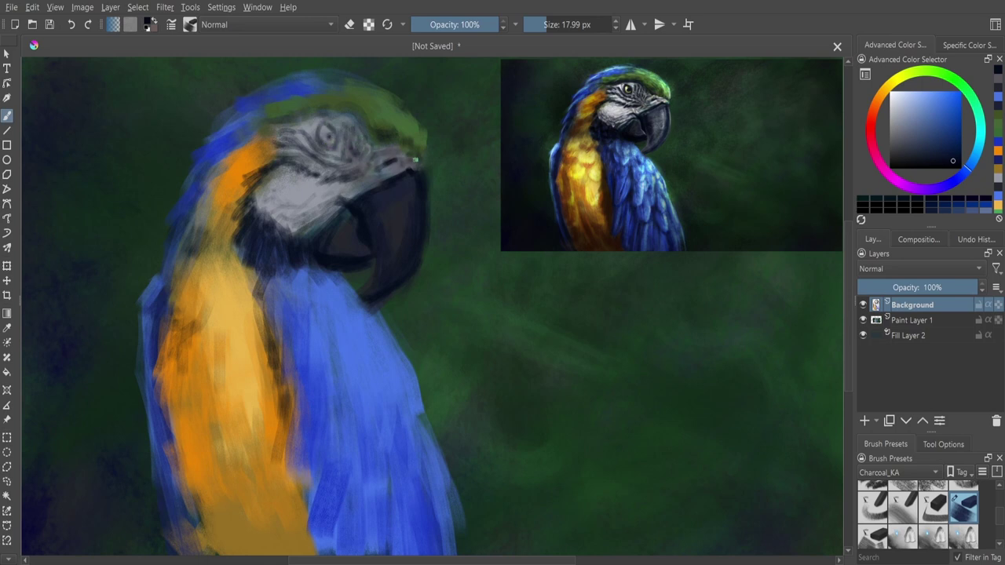
- Texture the cheek in dark grey and darken the orange-blue boundary and lower chest in dark blue
left_click_drag(318, 176, 281, 193)
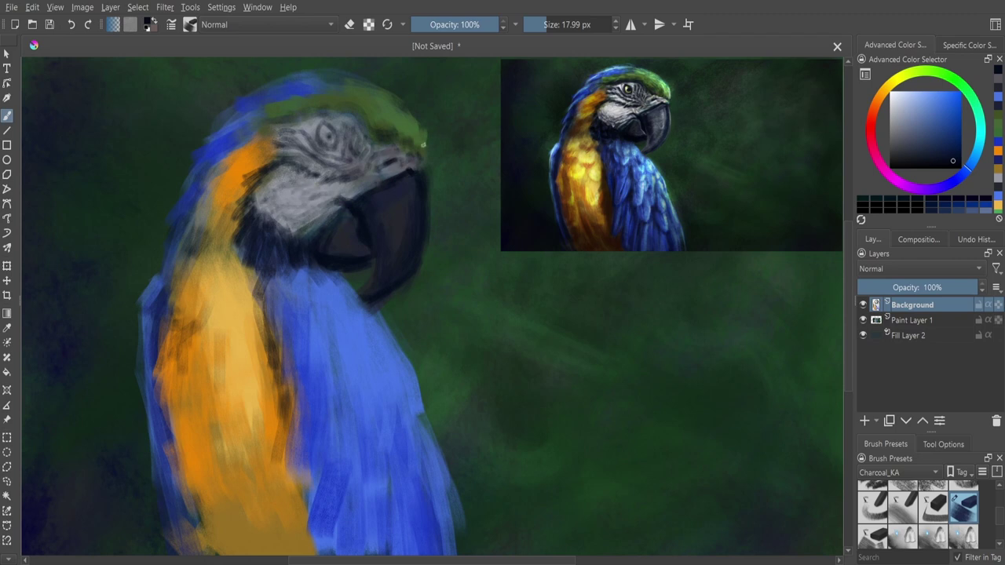
left_click(348, 471, "ctrl")
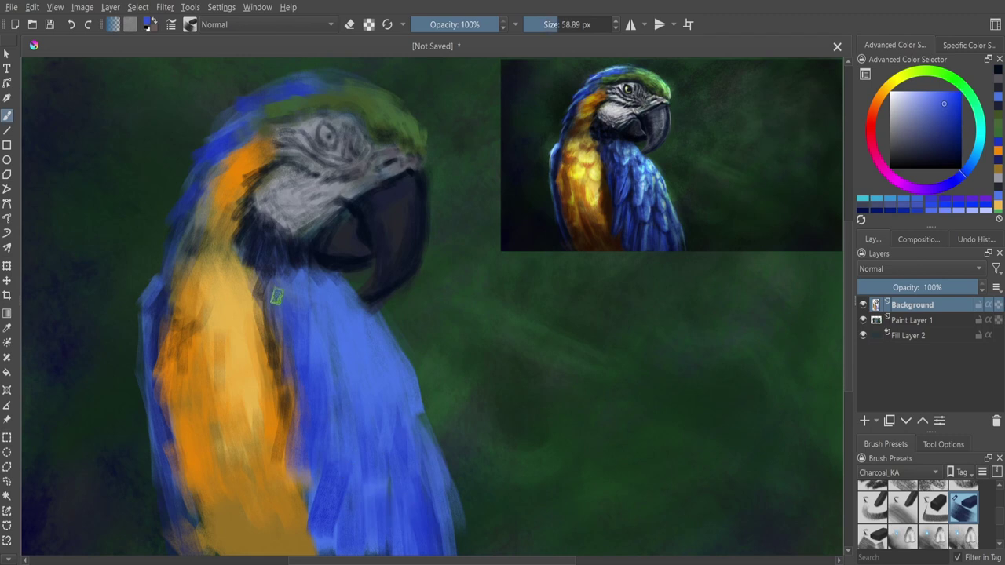
left_click_drag(274, 291, 298, 461)
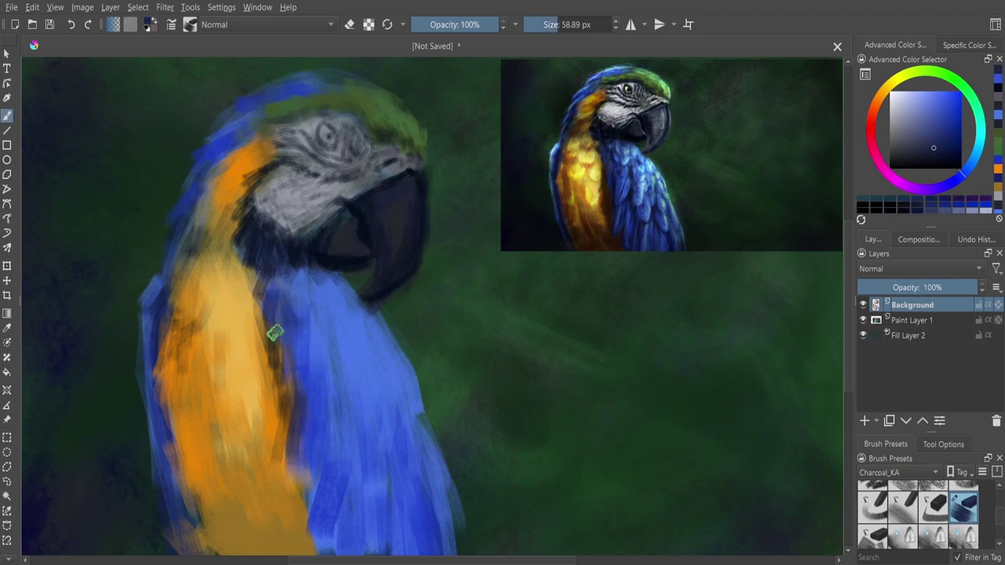
left_click_drag(274, 332, 302, 427)
left_click_drag(274, 298, 306, 446)
mouse_move(337, 396)
left_mouse_down()
mouse_move(332, 476)
mouse_move(291, 507)
left_mouse_up()
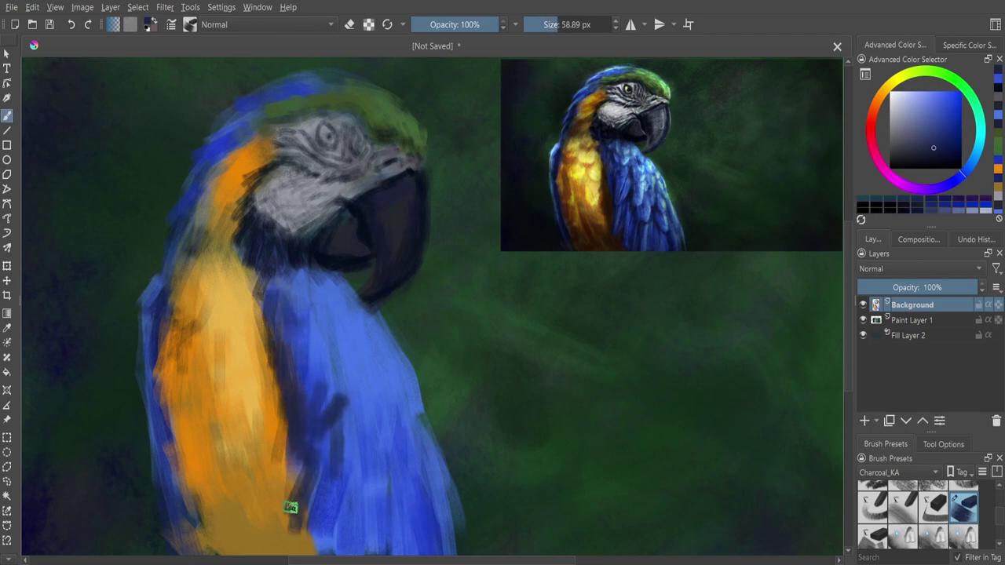
left_click_drag(302, 463, 330, 549)
left_click_drag(369, 475, 374, 552)
- Paint dark blue feather marks across the upper, middle and right edge of the blue chest
left_click_drag(437, 455, 447, 524)
mouse_move(303, 295)
left_mouse_down()
mouse_move(329, 324)
mouse_move(366, 337)
left_mouse_up()
left_click_drag(291, 322, 369, 376)
left_click_drag(375, 336, 415, 396)
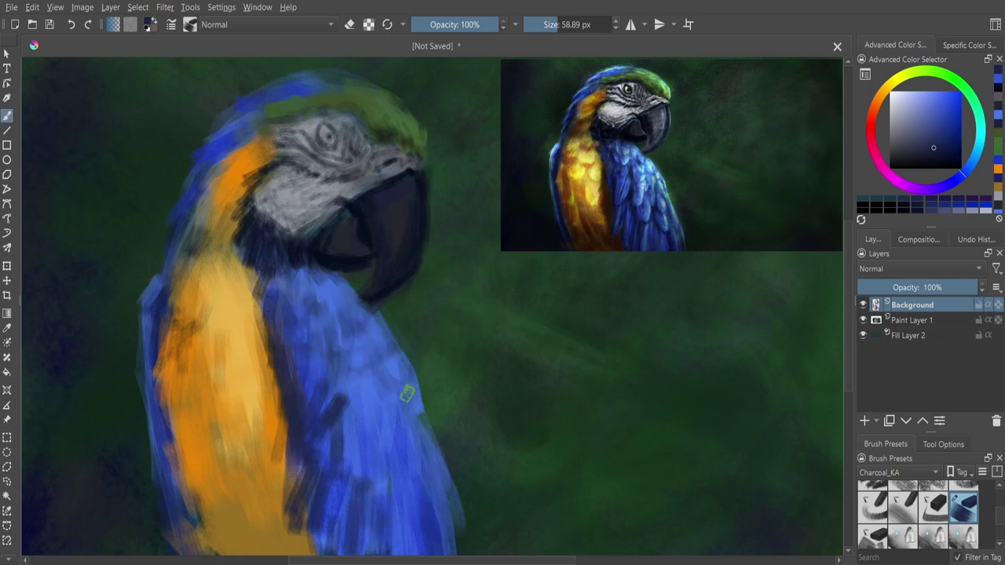
mouse_move(353, 375)
left_mouse_down()
mouse_move(406, 432)
mouse_move(434, 488)
mouse_move(395, 442)
left_mouse_up()
left_click_drag(336, 330, 358, 384)
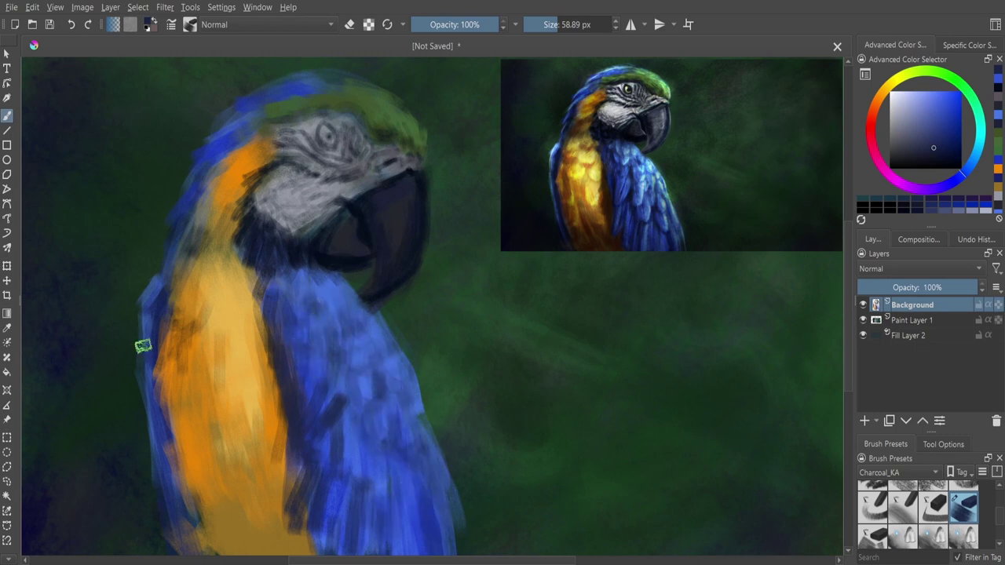
- Deepen the neck and chest with dark and redder orange strokes, shading the chest's left edge
left_click(201, 241, "ctrl")
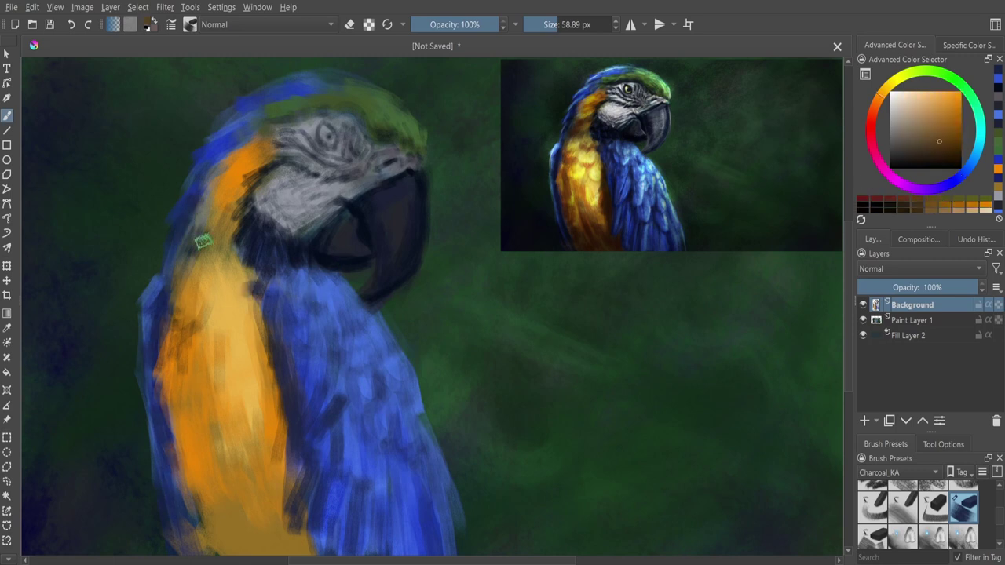
mouse_move(213, 205)
left_mouse_down()
mouse_move(196, 253)
mouse_move(229, 287)
mouse_move(233, 350)
mouse_move(281, 463)
left_mouse_up()
left_click(278, 463, "ctrl")
mouse_move(196, 297)
left_mouse_down()
mouse_move(179, 346)
mouse_move(178, 334)
mouse_move(170, 412)
left_mouse_up()
left_click(176, 365, "ctrl")
mouse_move(176, 365)
left_mouse_down()
mouse_move(225, 366)
mouse_move(251, 459)
left_mouse_up()
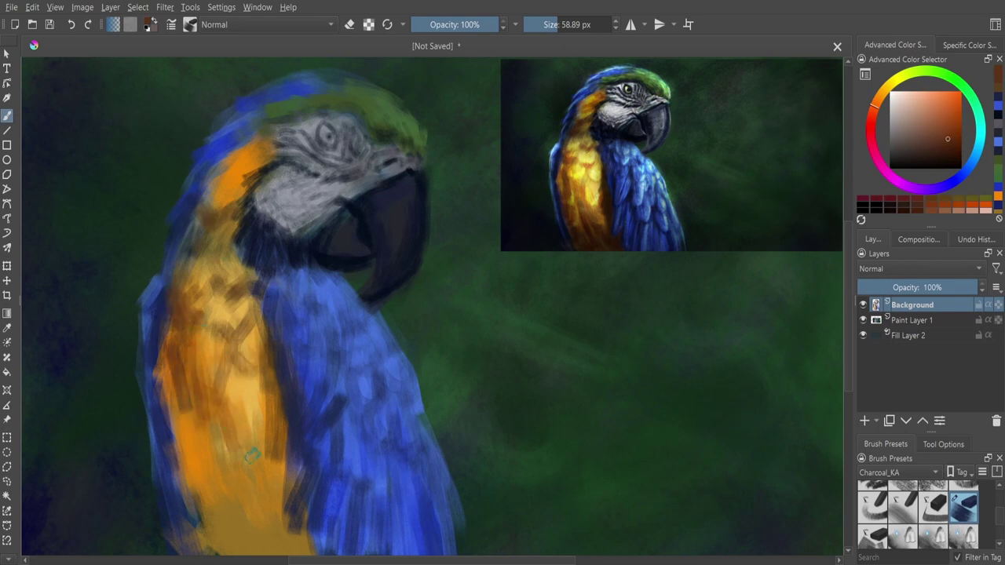
mouse_move(182, 384)
left_mouse_down()
mouse_move(168, 399)
mouse_move(227, 506)
mouse_move(252, 494)
mouse_move(274, 445)
mouse_move(269, 503)
mouse_move(301, 511)
mouse_move(197, 529)
mouse_move(243, 372)
mouse_move(244, 173)
mouse_move(205, 259)
left_mouse_up()
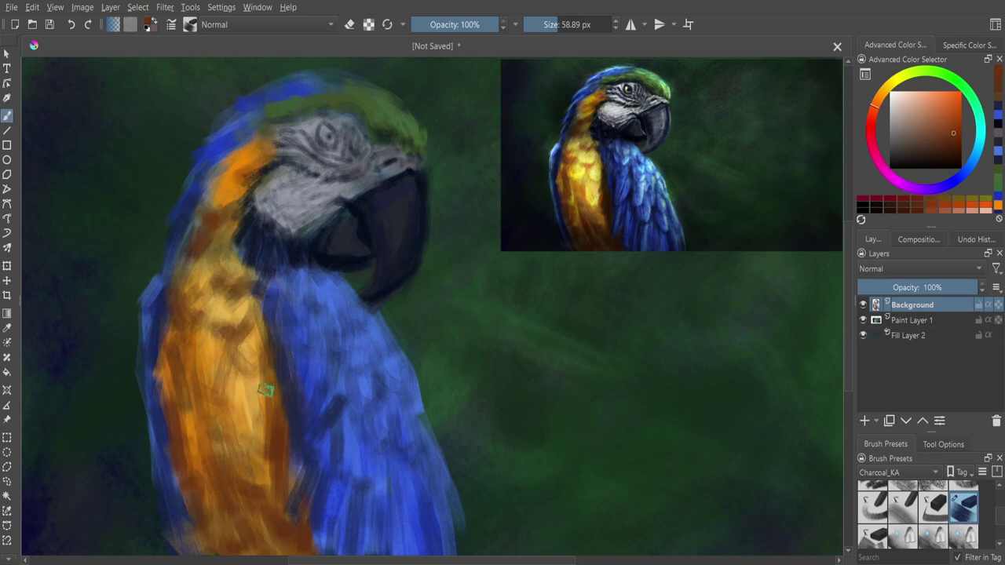
mouse_move(270, 390)
left_mouse_down()
mouse_move(264, 439)
mouse_move(209, 389)
mouse_move(239, 440)
left_mouse_up()
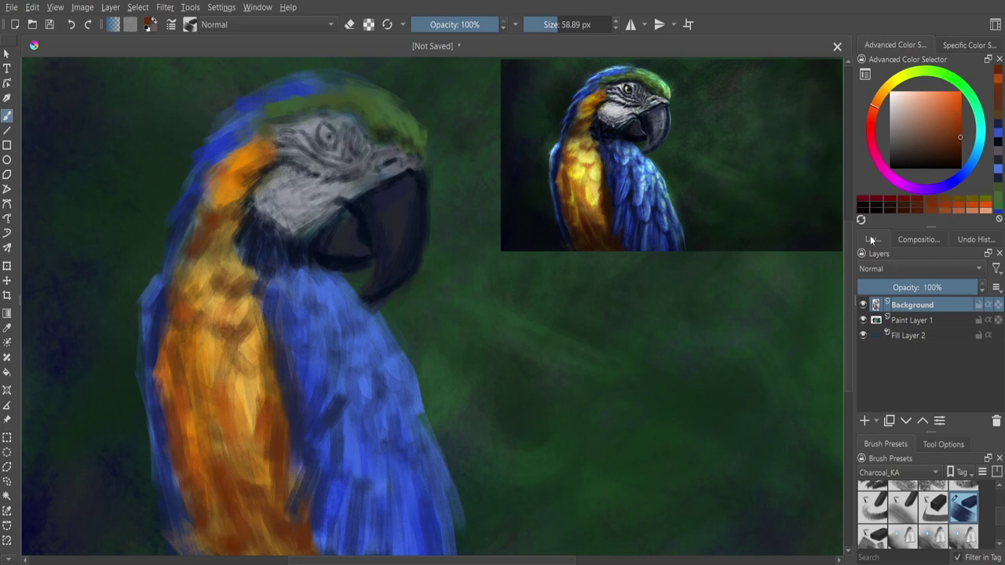
- With a dark desaturated blue at ~31 px, darken the neck boundary and add short feather strokes, then add a new layer
left_click(48, 503, "ctrl")
left_click_drag(269, 285, 291, 392)
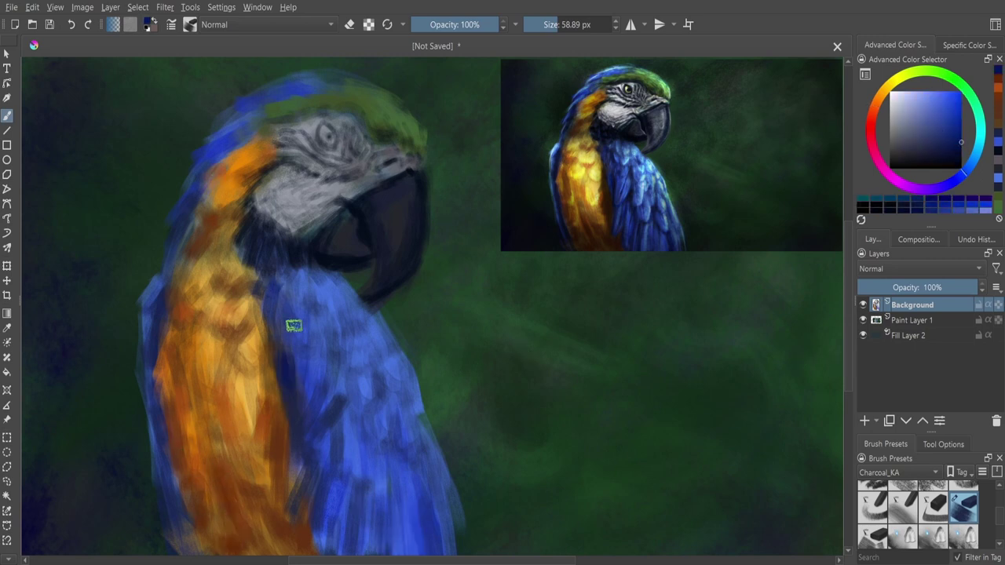
key("bracketleft")
left_click_drag(291, 325, 313, 468)
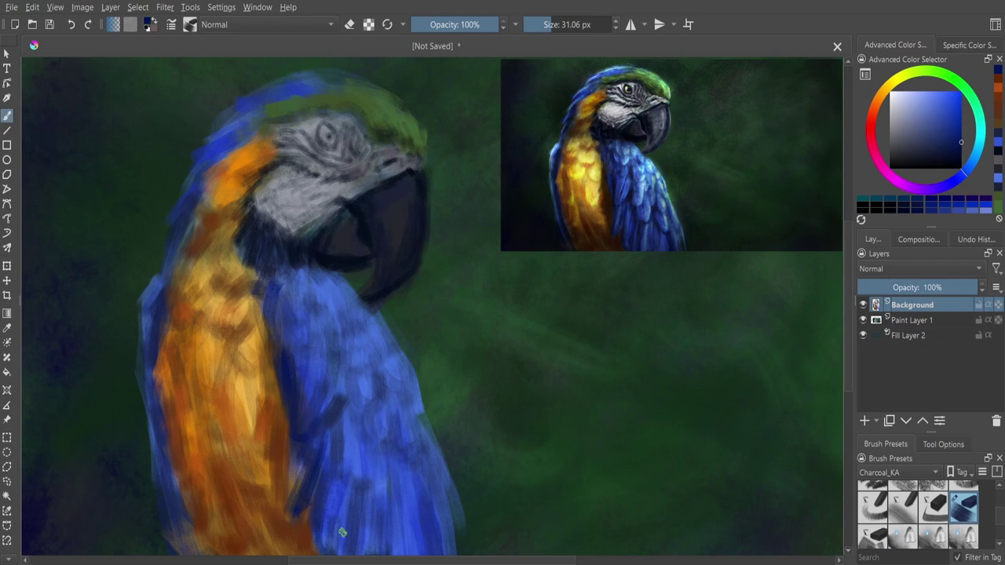
mouse_move(342, 533)
left_mouse_down()
mouse_move(344, 449)
mouse_move(357, 506)
mouse_move(384, 550)
mouse_move(428, 519)
mouse_move(431, 416)
mouse_move(385, 325)
left_mouse_up()
left_click_drag(292, 296, 306, 354)
left_click_drag(349, 381, 364, 404)
left_click_drag(353, 314, 379, 365)
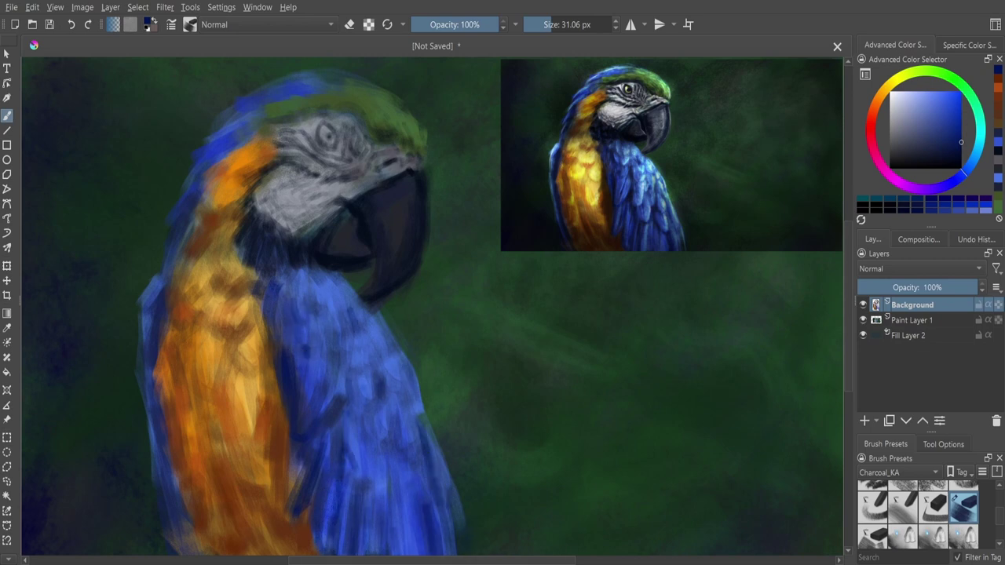
left_click(274, 266, "ctrl")
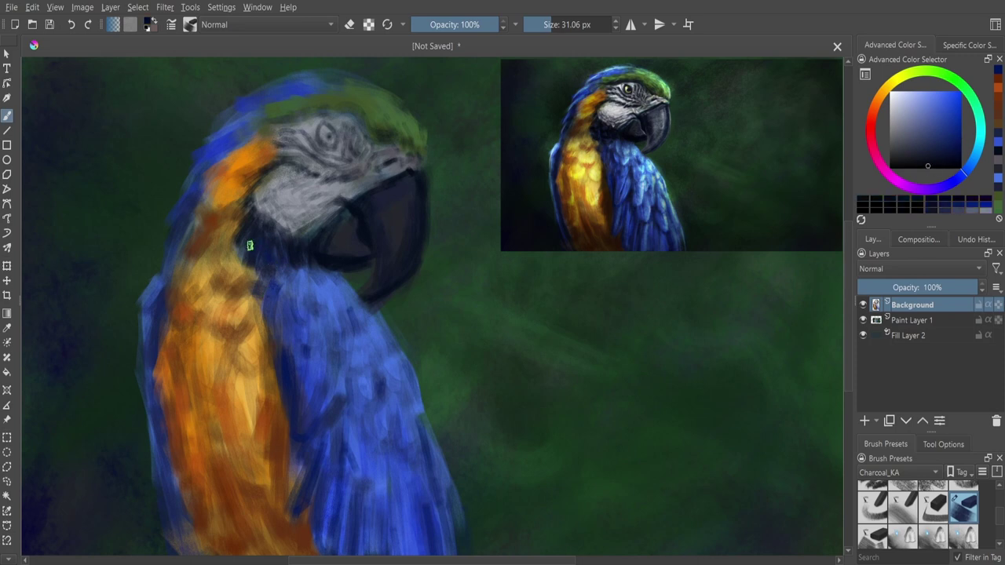
left_click_drag(287, 264, 268, 217)
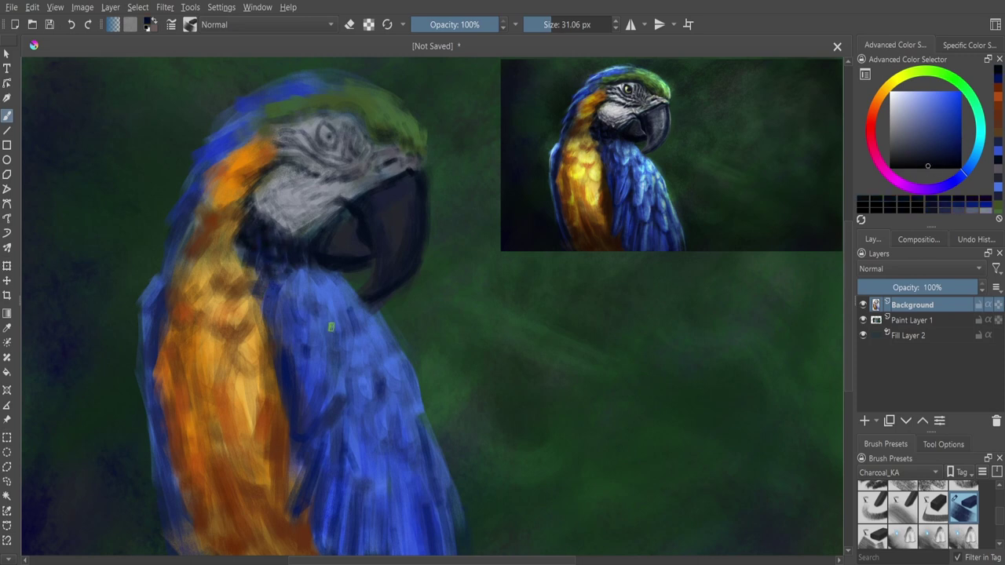
key("Insert")
- Shade the neck, under the beak and the blue chest feathers in dark blue-grey
left_click(904, 129)
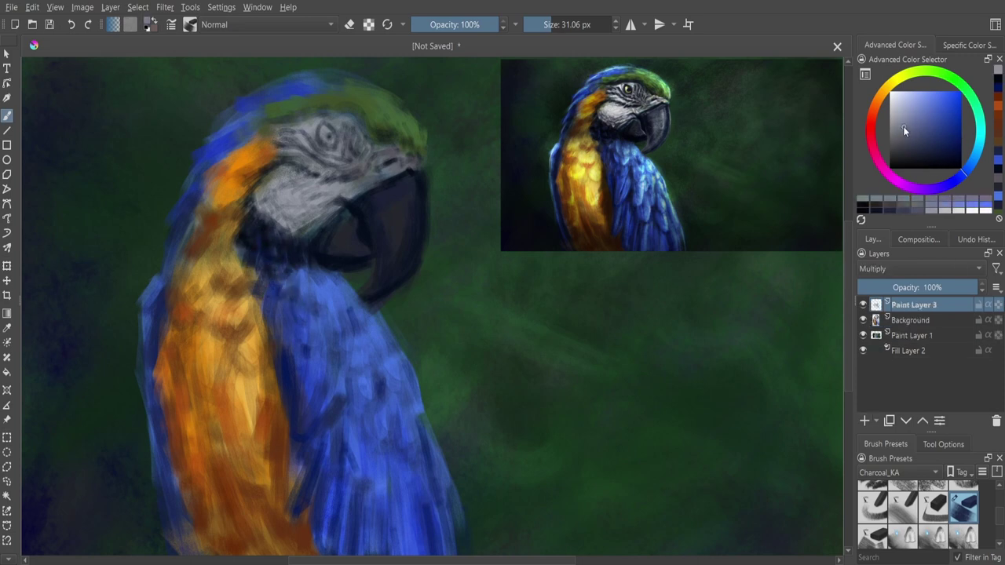
mouse_move(291, 307)
left_mouse_down()
mouse_move(310, 334)
mouse_move(322, 271)
mouse_move(283, 302)
left_mouse_up()
left_click_drag(346, 306, 345, 274)
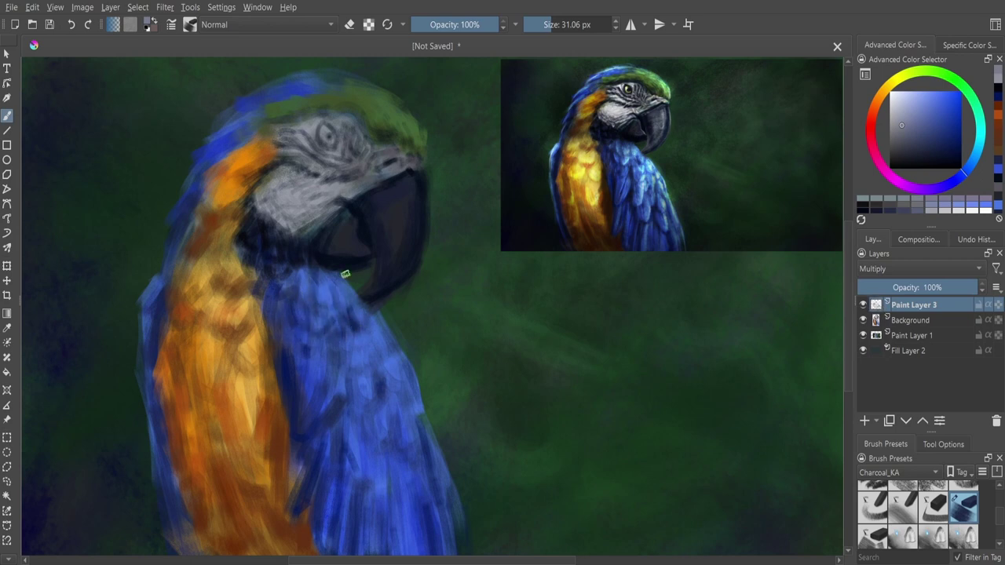
mouse_move(369, 328)
left_mouse_down()
mouse_move(392, 357)
mouse_move(329, 332)
left_mouse_up()
mouse_move(322, 369)
left_mouse_down()
mouse_move(330, 327)
mouse_move(329, 411)
mouse_move(345, 432)
mouse_move(314, 463)
left_mouse_up()
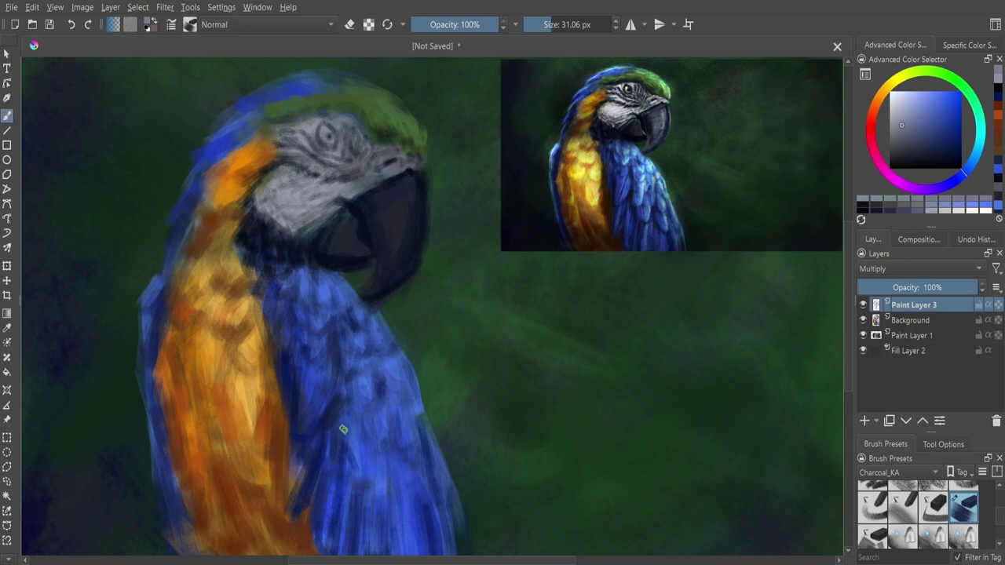
left_click_drag(365, 416, 346, 494)
mouse_move(382, 448)
left_mouse_down()
mouse_move(365, 506)
mouse_move(376, 514)
mouse_move(398, 380)
mouse_move(399, 419)
left_mouse_up()
- With a slightly darker shade, darken the feathers' right and left edges, the neck edge and head top
key("k")
mouse_move(373, 385)
left_mouse_down()
mouse_move(419, 448)
mouse_move(417, 510)
left_mouse_up()
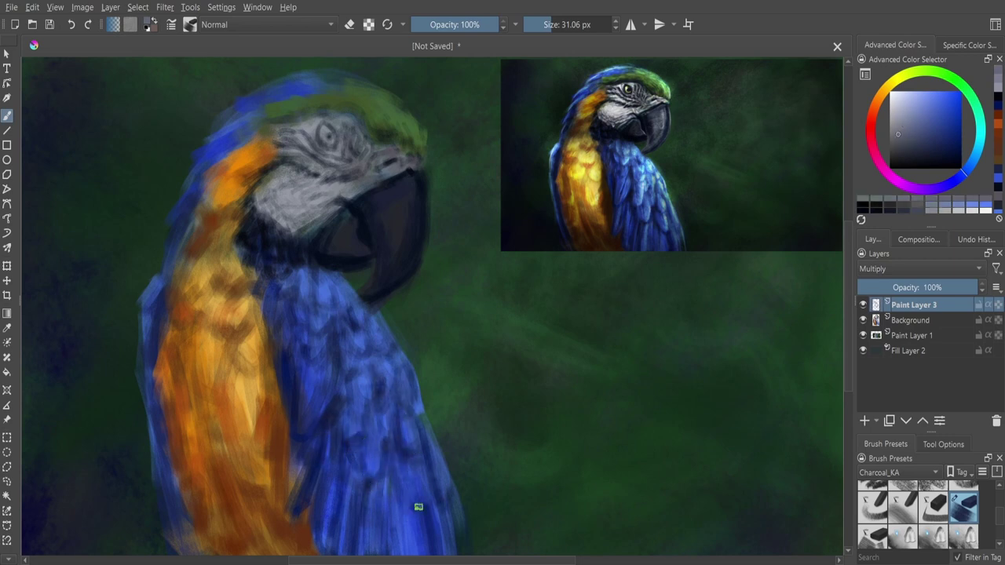
left_click_drag(393, 467, 396, 550)
mouse_move(150, 306)
left_mouse_down()
mouse_move(157, 482)
mouse_move(188, 549)
left_mouse_up()
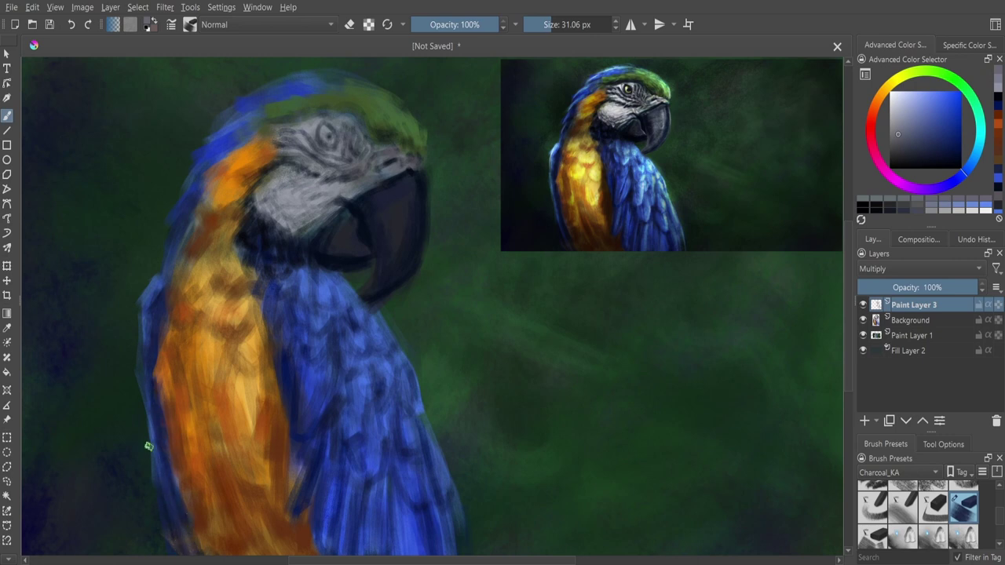
left_click_drag(180, 224, 206, 153)
mouse_move(277, 97)
left_mouse_down()
mouse_move(334, 89)
mouse_move(378, 104)
left_mouse_up()
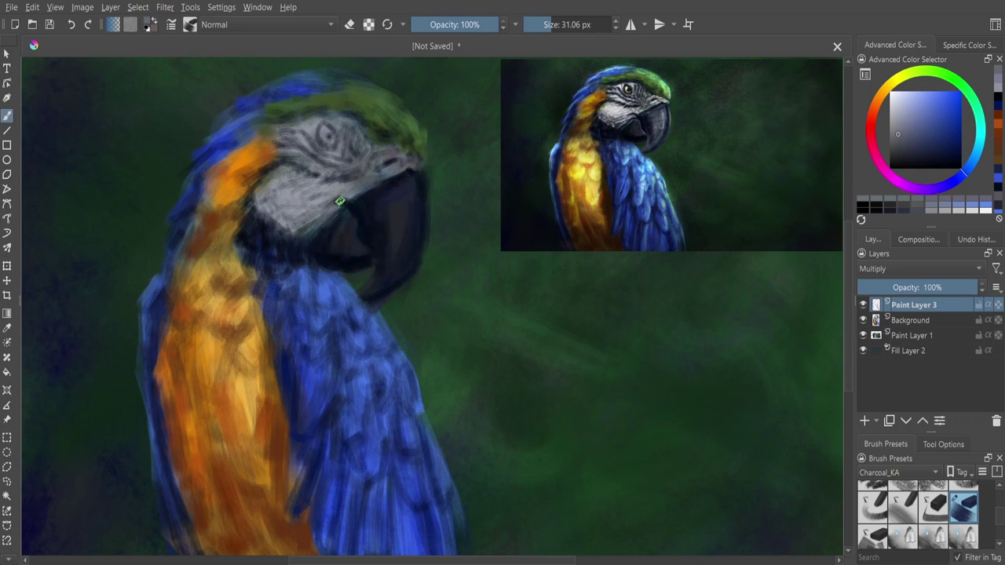
- Add a new highlight layer with a lighter blue and a smaller brush, testing a stroke
left_click(403, 223, "ctrl")
key("Insert")
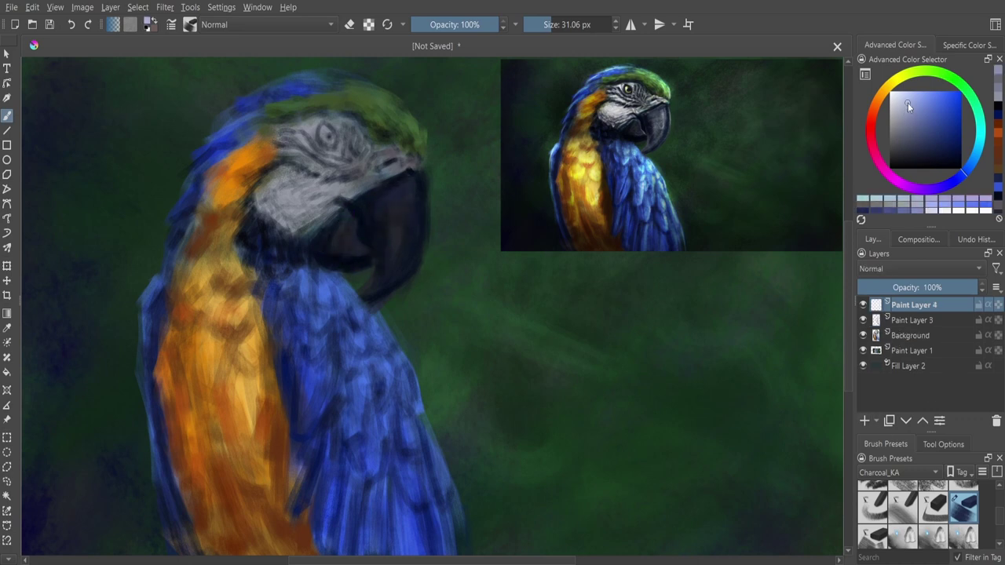
left_click(897, 108)
key("bracketleft")
key("bracketleft")
key("bracketleft")
left_click(300, 273)
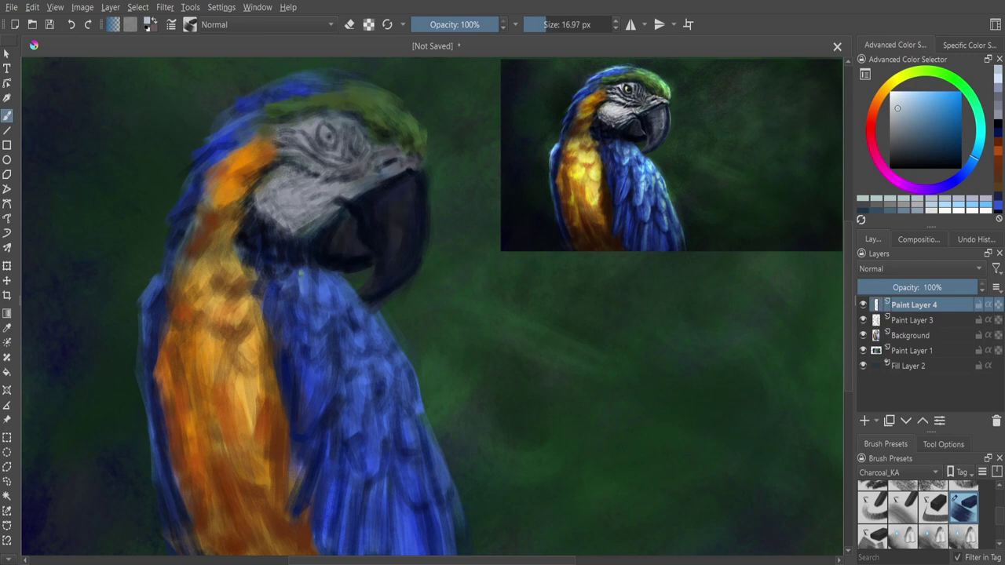
- Paint light blue highlights on the blue feathers, a chest feather edge, and along the neck and head
left_click(297, 291, "ctrl")
left_click(328, 299, "ctrl")
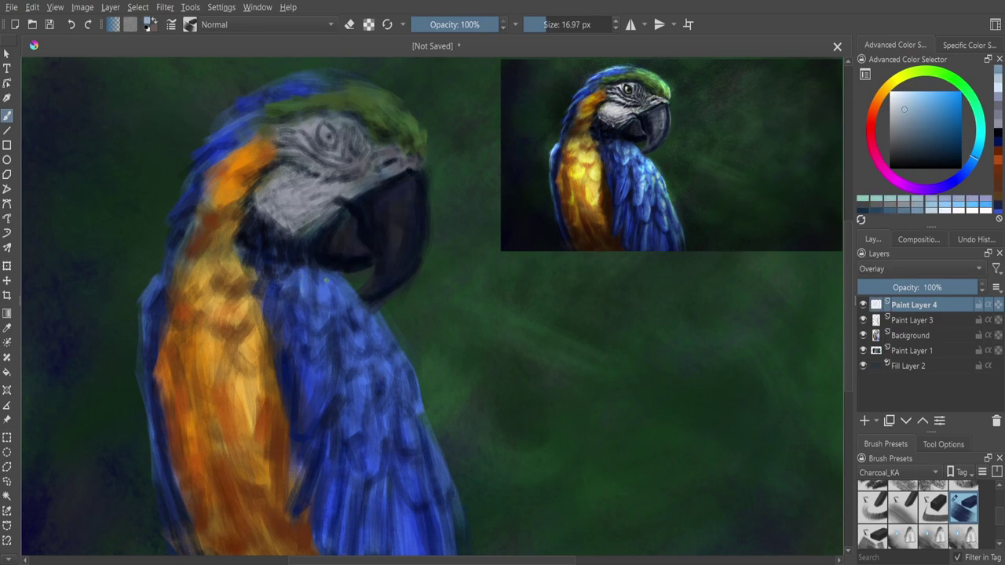
left_click(346, 288)
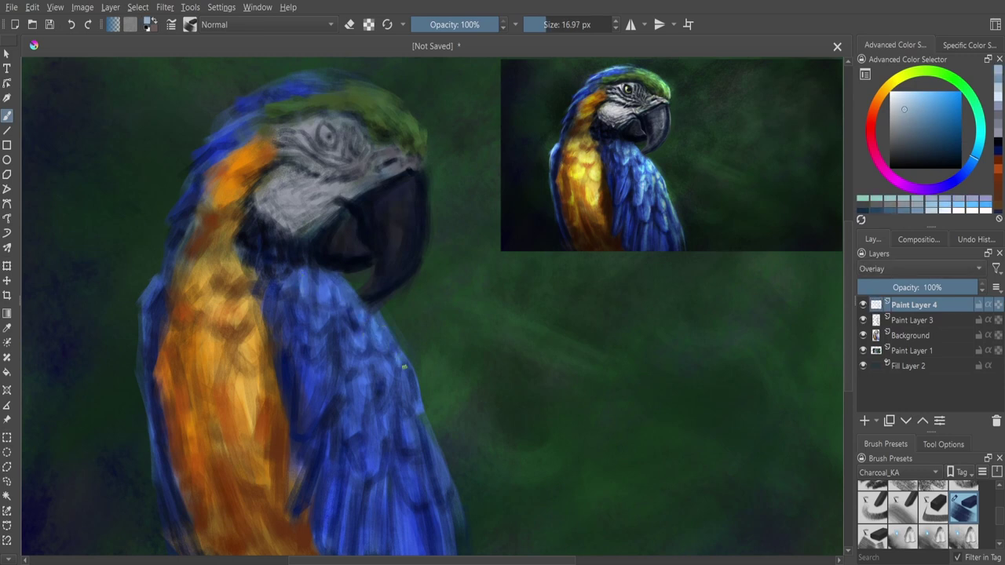
left_click(409, 377, "ctrl")
left_click_drag(425, 406, 416, 507)
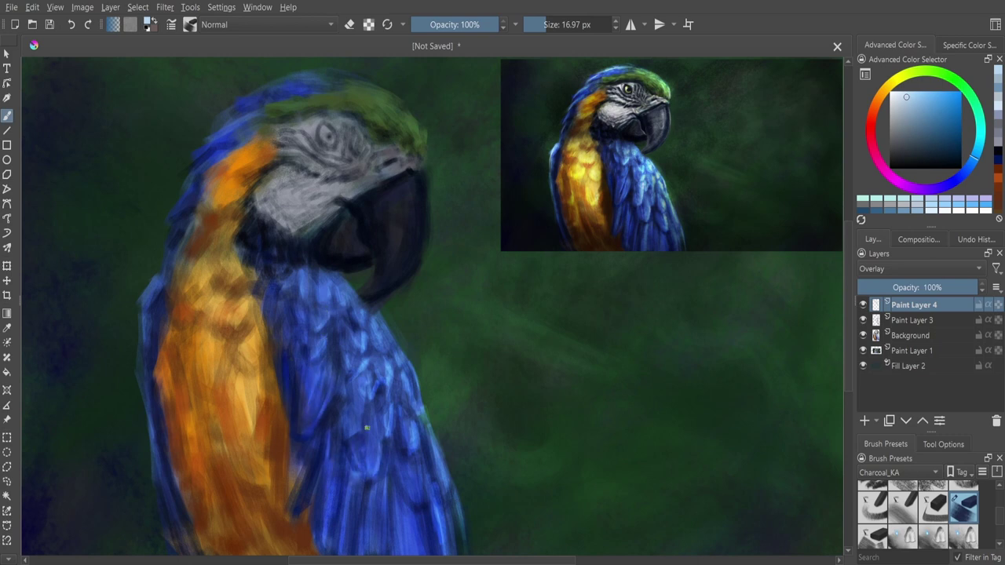
mouse_move(142, 358)
left_mouse_down()
mouse_move(159, 491)
mouse_move(181, 540)
left_mouse_up()
mouse_move(235, 106)
left_mouse_down()
mouse_move(218, 169)
mouse_move(252, 133)
left_mouse_up()
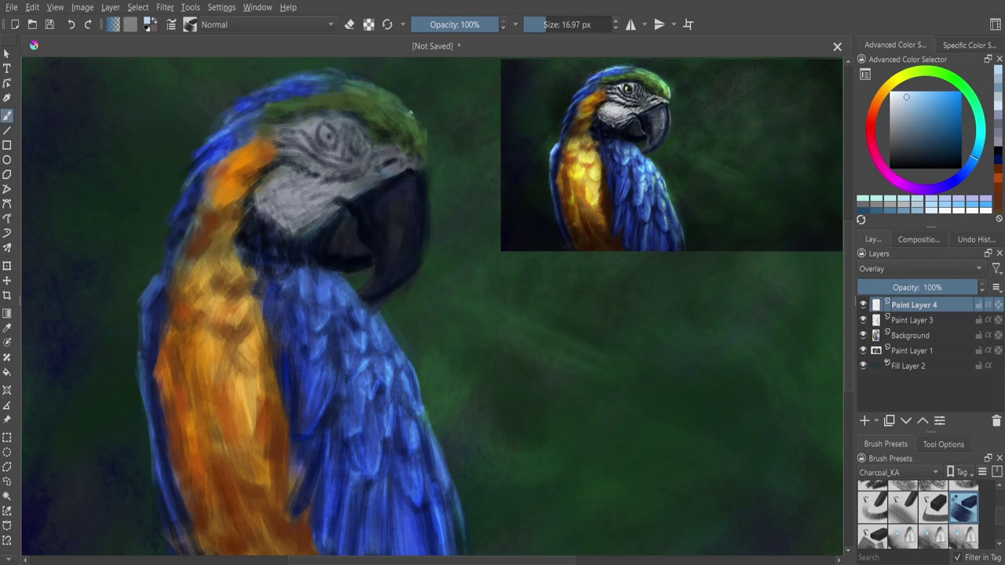
- Sample yellow-orange to brighten the orange chest, then highlight the beak's upper edge and grey cheek
left_click(238, 163, "ctrl")
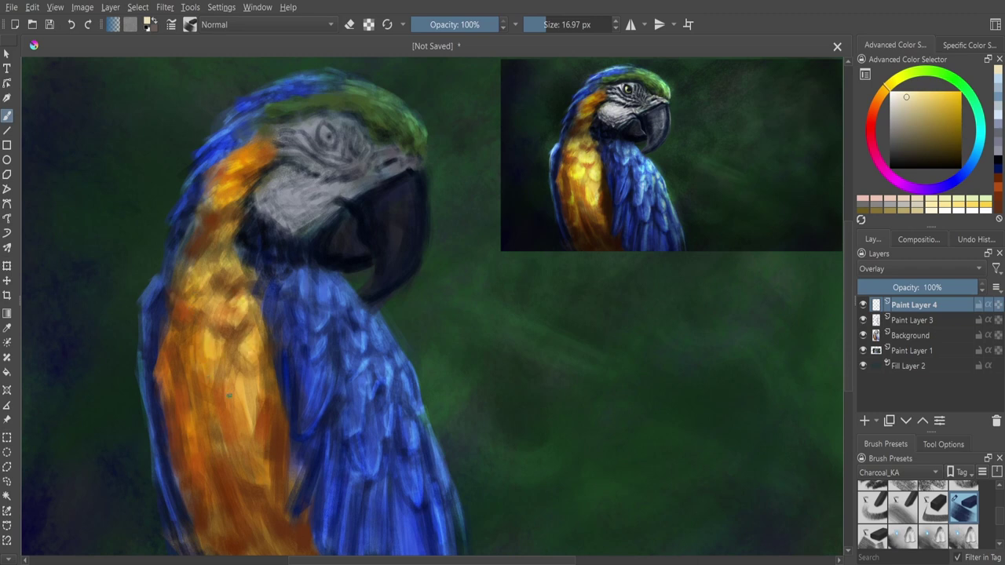
left_click_drag(229, 395, 258, 428)
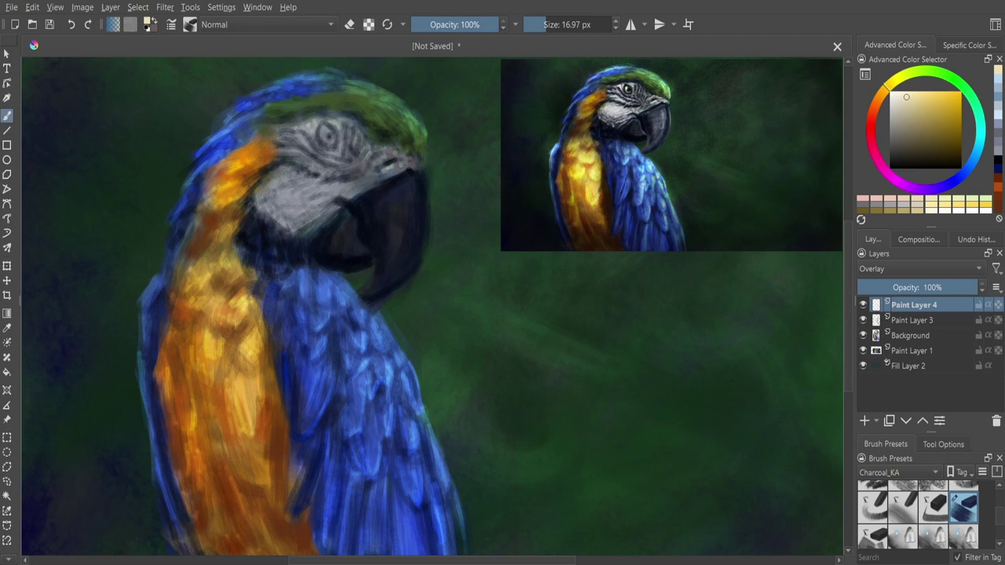
mouse_move(377, 188)
left_mouse_down()
mouse_move(355, 203)
mouse_move(341, 190)
mouse_move(371, 174)
mouse_move(271, 155)
left_mouse_up()
mouse_move(336, 195)
left_mouse_down()
mouse_move(290, 182)
mouse_move(284, 210)
mouse_move(301, 208)
mouse_move(289, 221)
mouse_move(267, 208)
mouse_move(265, 191)
mouse_move(259, 208)
left_mouse_up()
left_click_drag(295, 239, 266, 214)
- Add Paint Layer 5 with a smaller brush and blue-purple colour, then return to multiply Paint Layer 3
key("period")
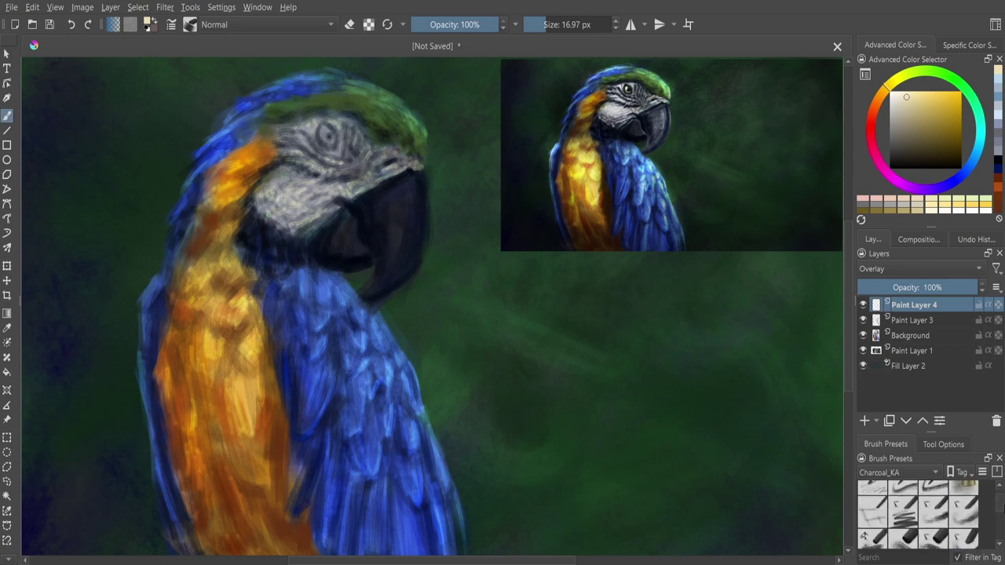
key("period")
key("period")
key("period")
key("period")
key("bracketleft")
key("bracketleft")
key("Insert")
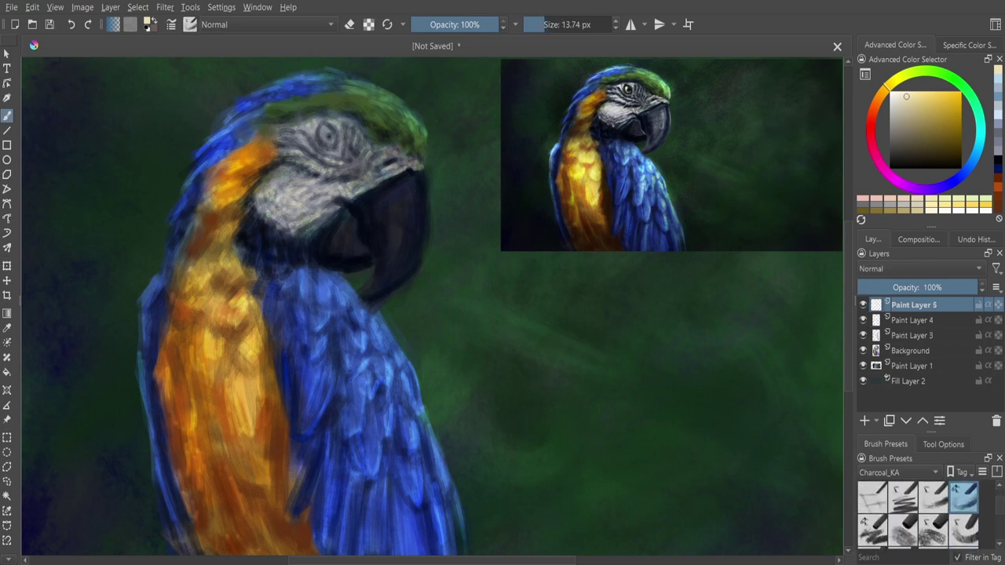
left_click(891, 137)
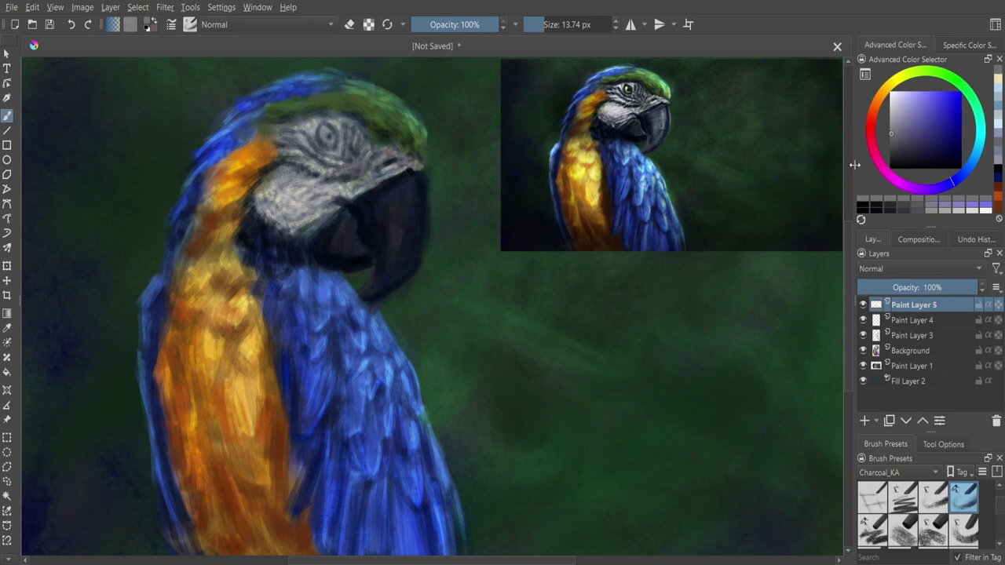
left_click(903, 336)
- Settle on a broad 150 px brush preset, darken a line across the cheek near the eye, and sample the beak colour
key("comma")
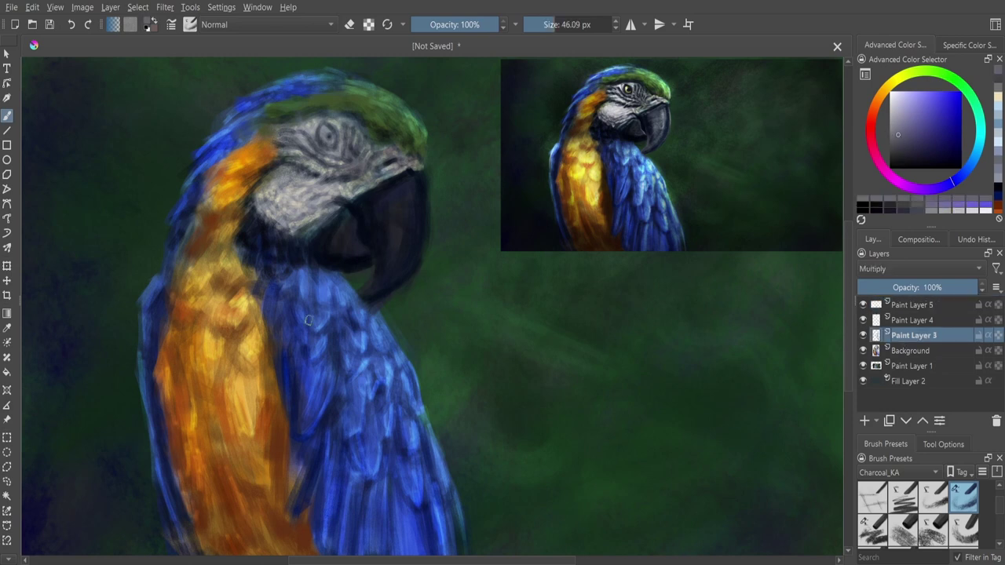
key("comma")
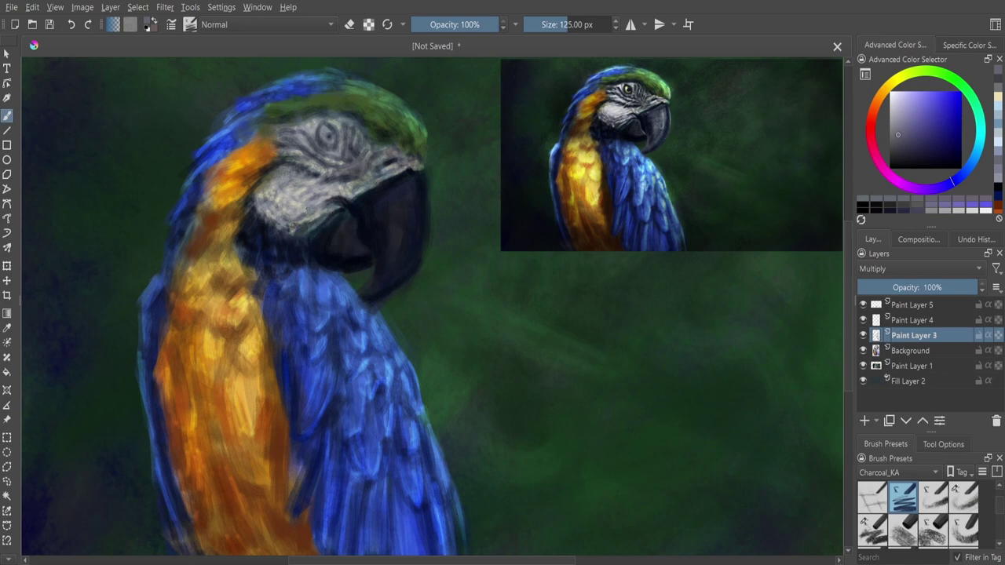
key("period")
key("period")
key("period")
left_click_drag(347, 198, 245, 250)
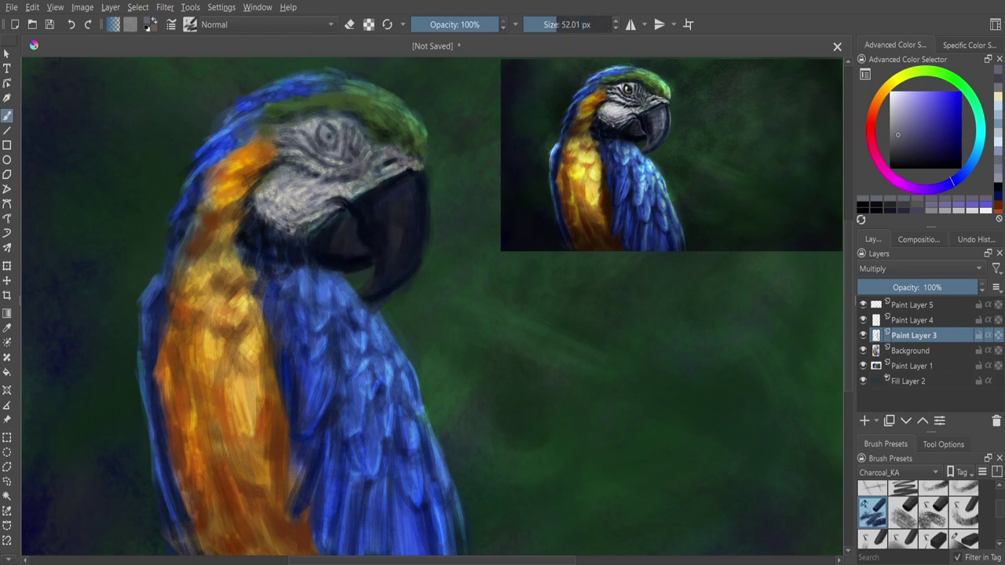
key("period")
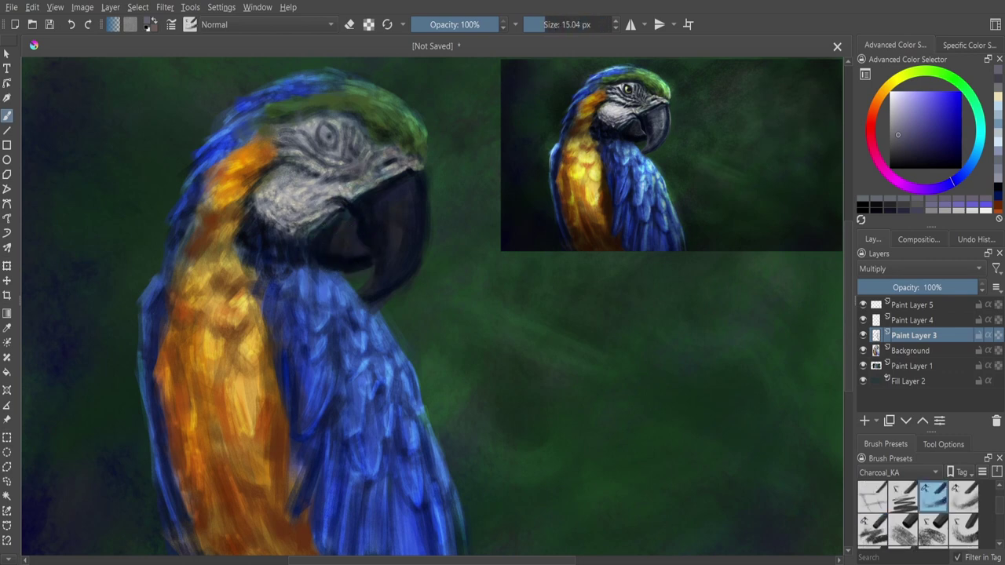
key("period")
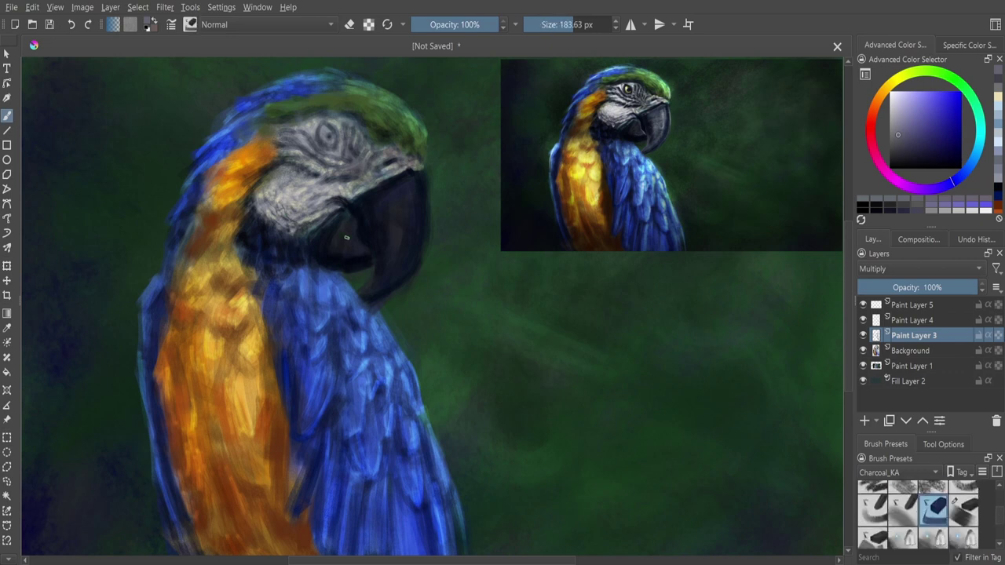
key("period")
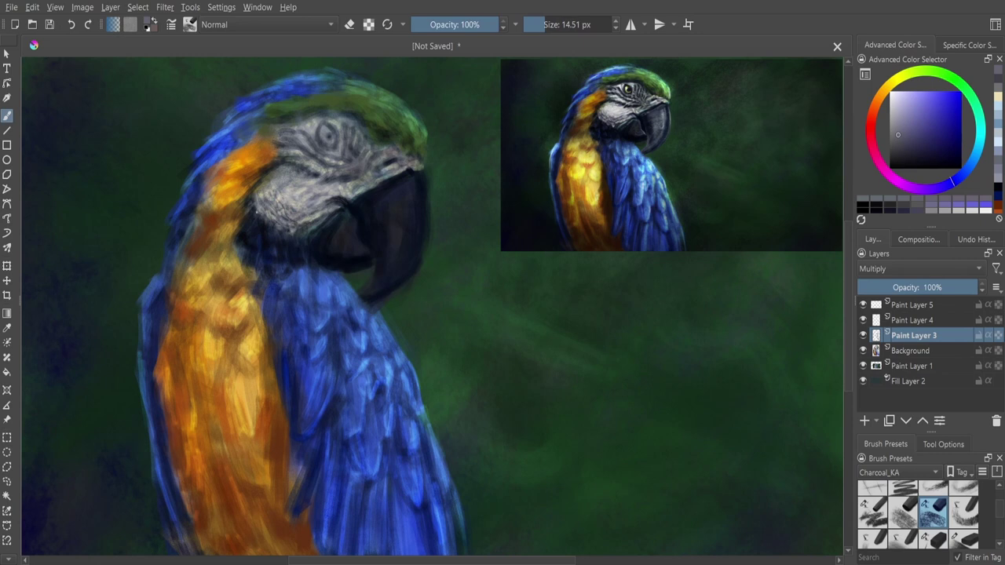
key("period")
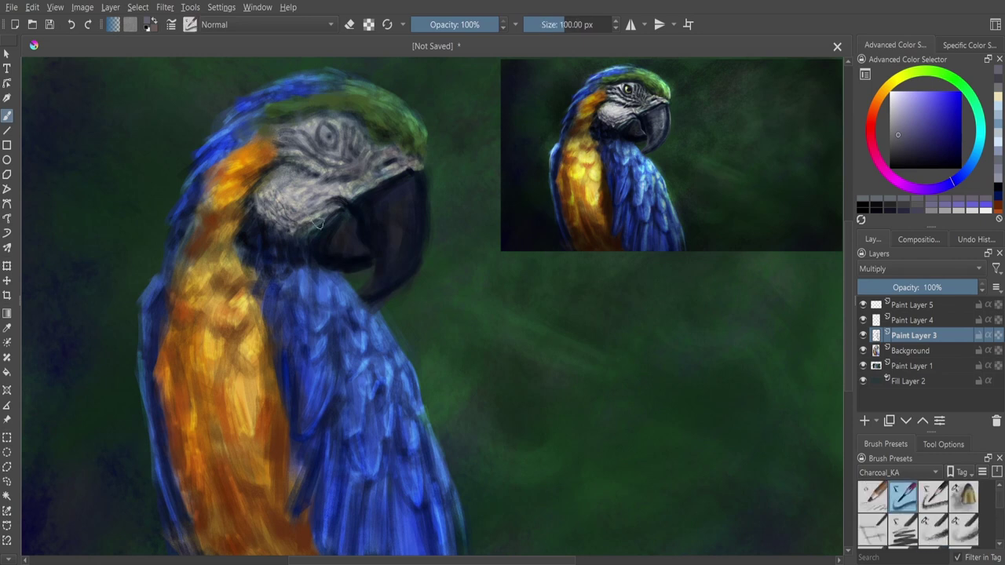
key("period")
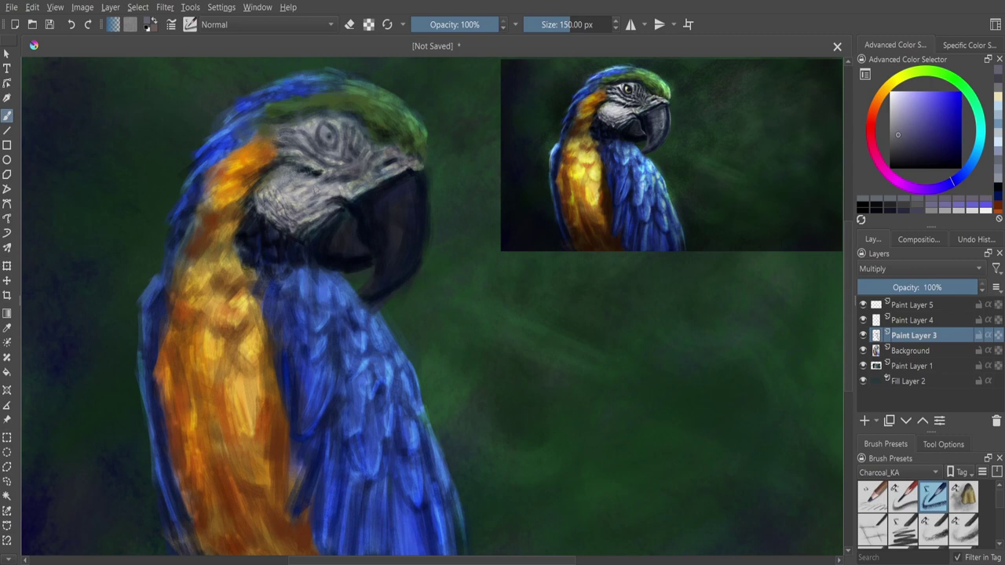
left_click_drag(318, 173, 279, 164)
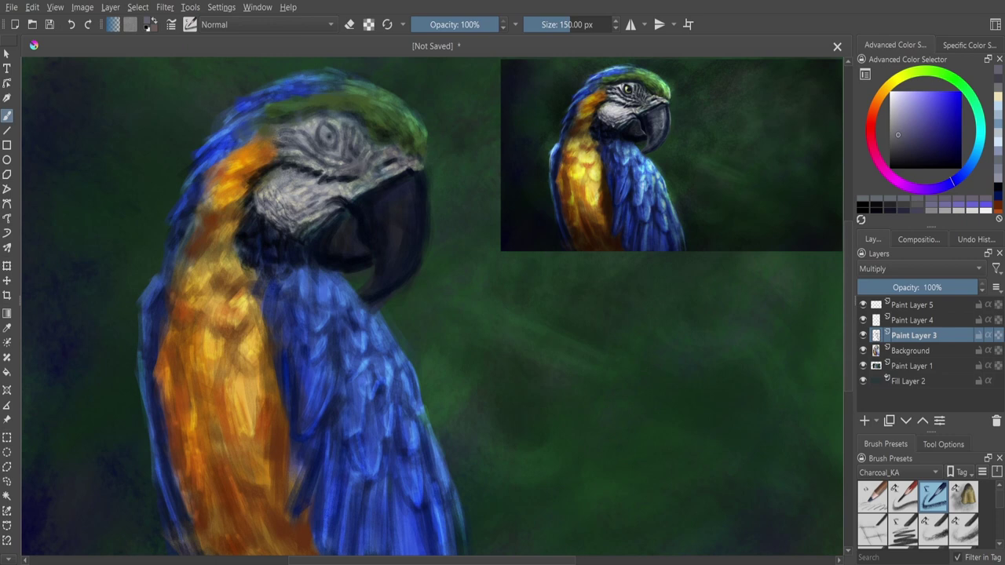
left_click(381, 211, "ctrl")
- Move Paint Layer 5 below Paint Layer 3 and dab dark beak colour near the eye
left_click(909, 306)
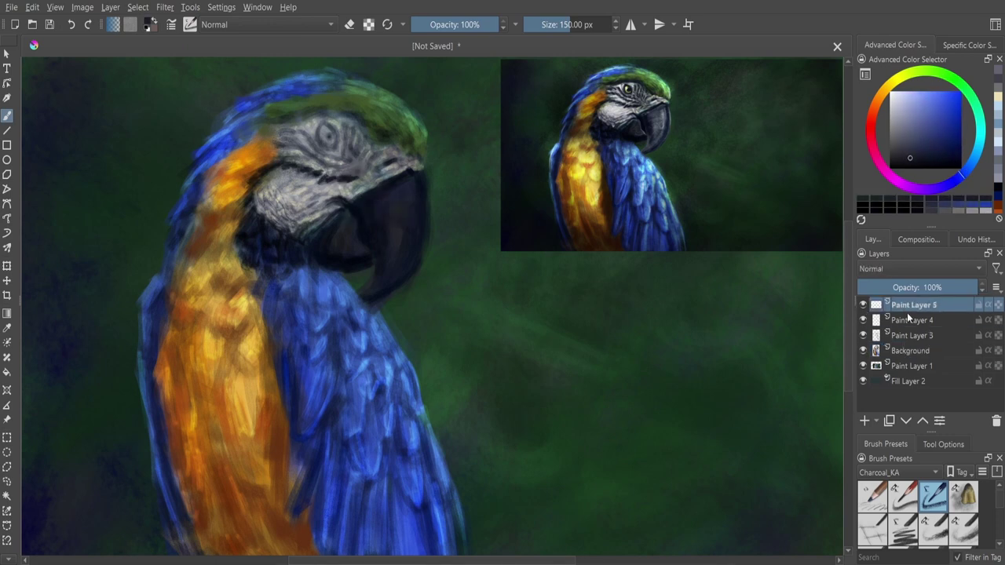
left_click_drag(907, 312, 909, 337)
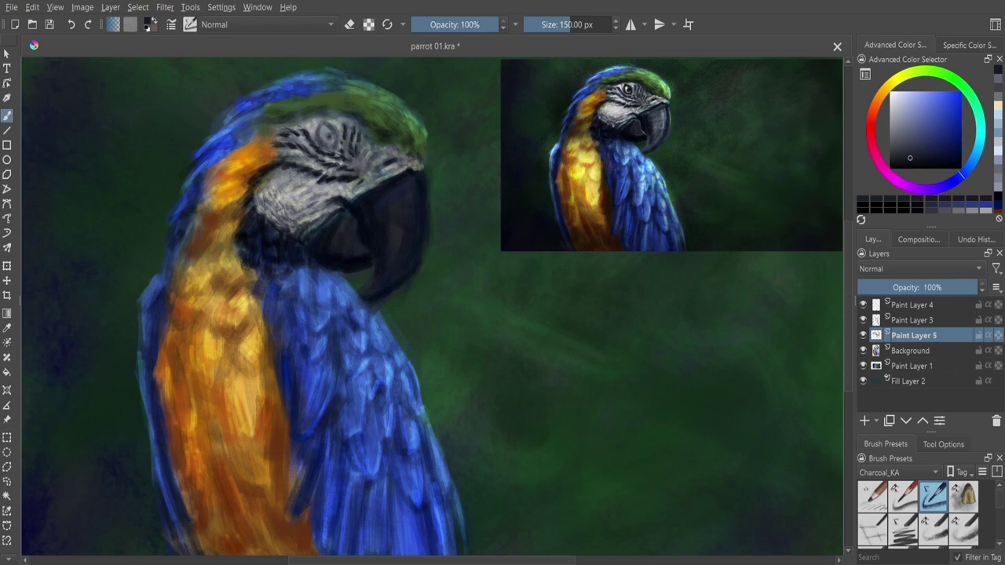
left_click(355, 124)
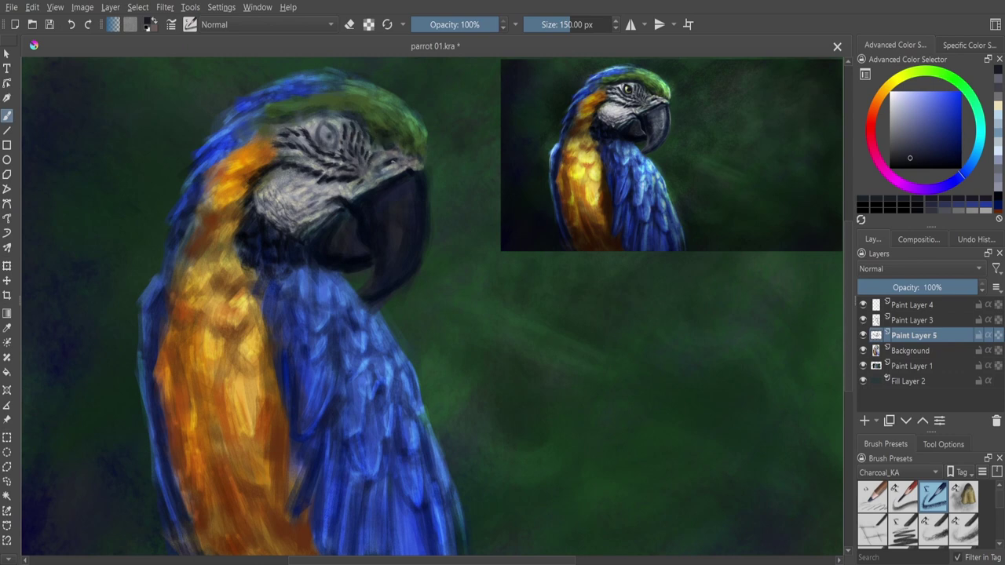
left_click(874, 318)
left_click(404, 171, "ctrl")
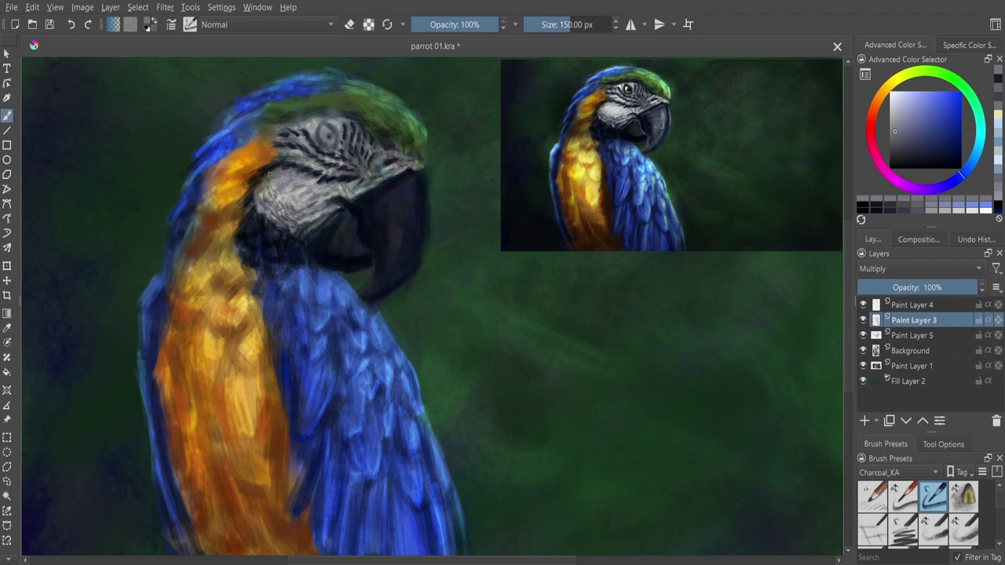
- On Overlay Paint Layer 4, brighten the grey face feathers and above the eye in near-white
left_click(912, 305)
left_click(318, 213, "ctrl")
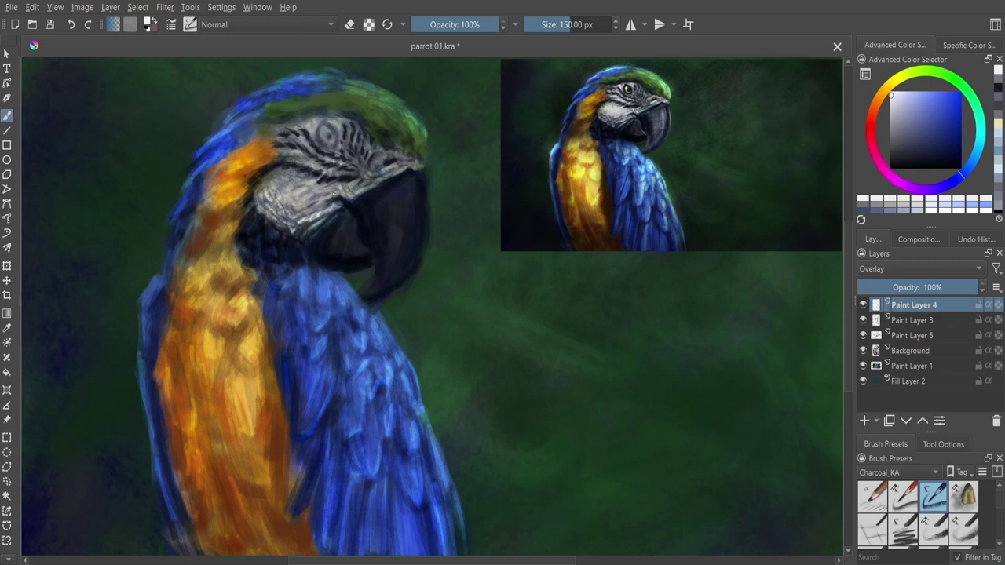
mouse_move(273, 188)
left_mouse_down()
mouse_move(267, 221)
mouse_move(282, 184)
left_mouse_up()
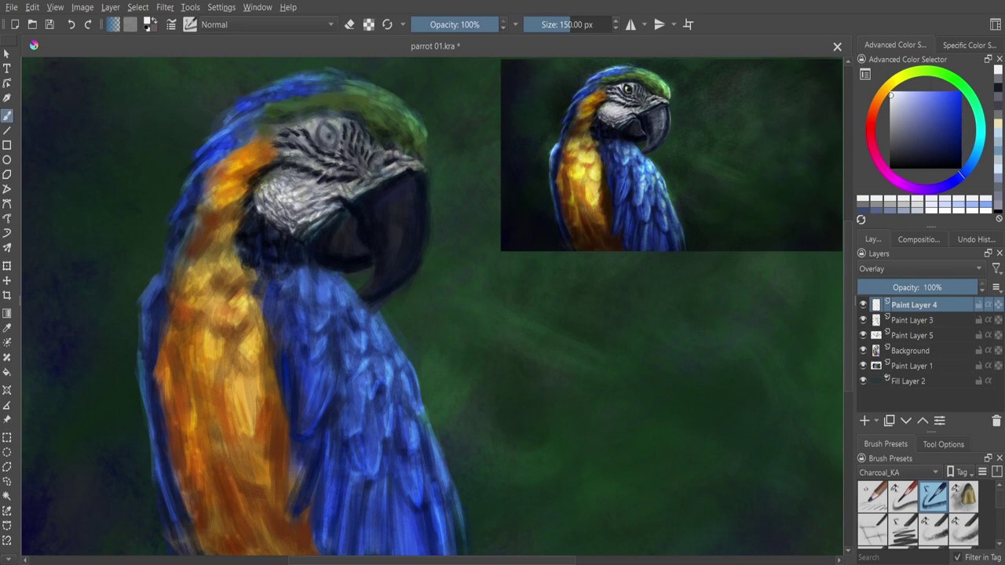
left_click_drag(284, 153, 318, 165)
left_click_drag(331, 118, 340, 123)
- On Paint Layer 5, paint a dark blue-grey ring and pupil for the eye
left_click(913, 335)
left_click(910, 157)
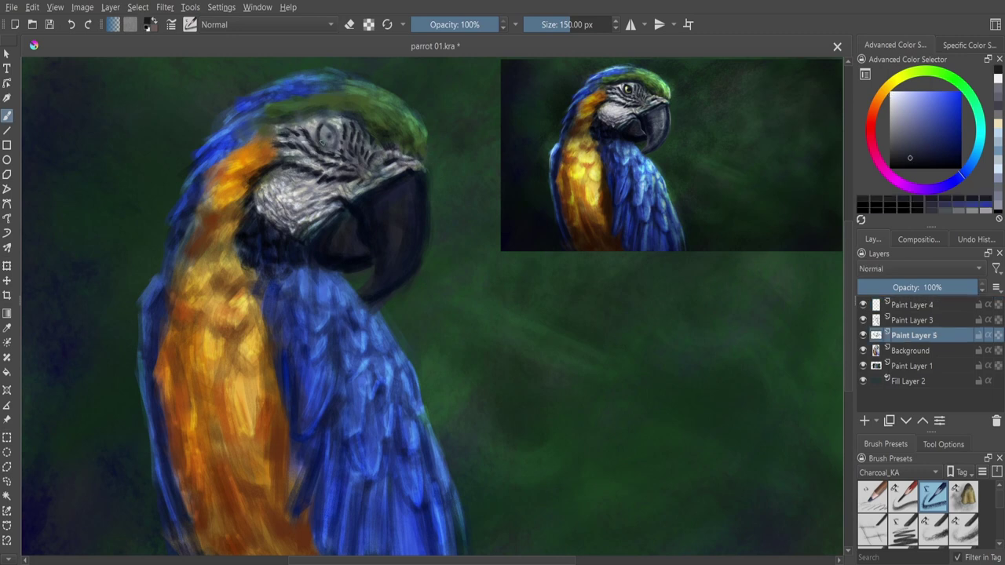
left_click_drag(325, 122, 335, 147)
left_click(330, 137)
- On Paint Layer 4, dab green into the eye with a finer brush of about 30 px
key("Page_Up")
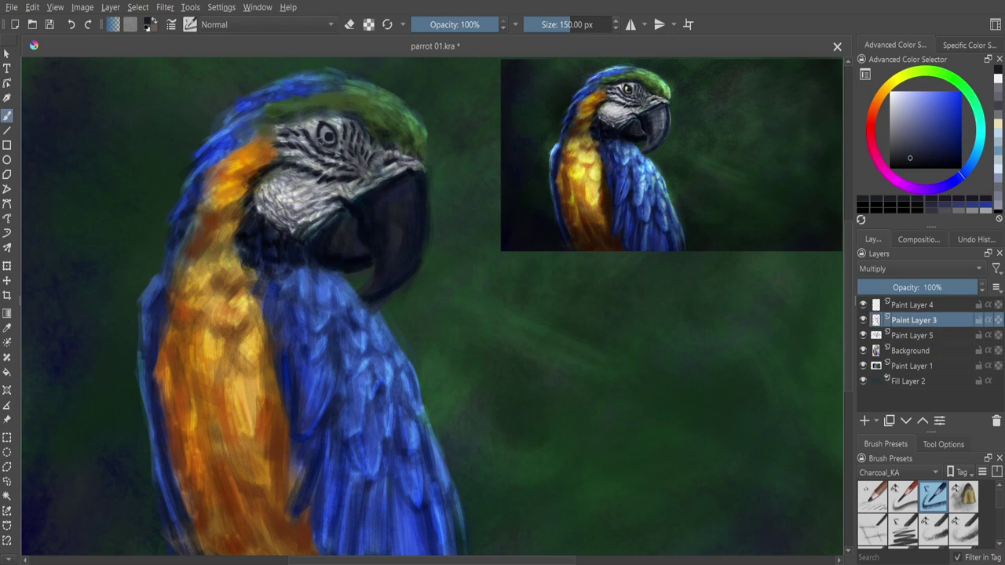
left_click(940, 534)
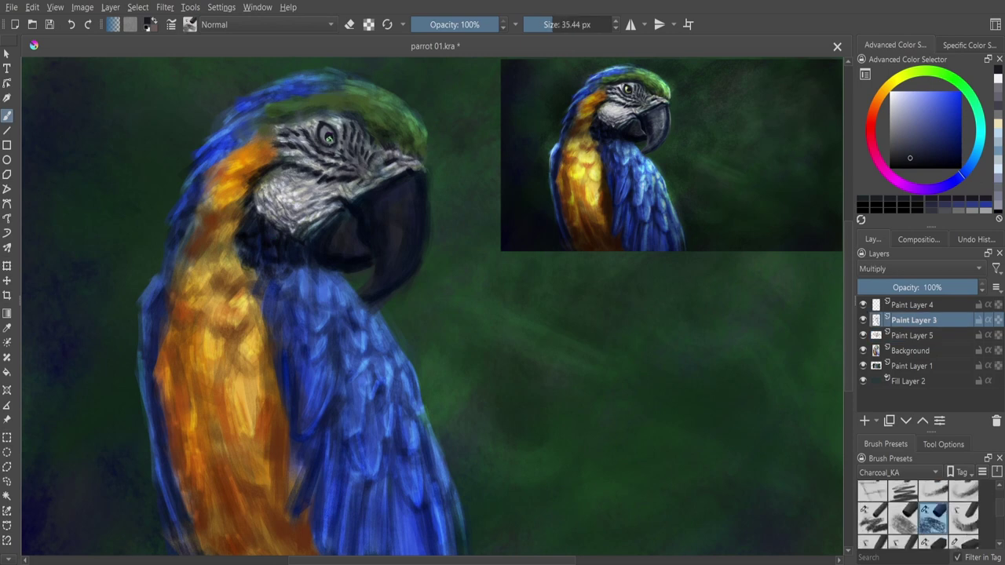
key("Page_Up")
left_click(328, 135)
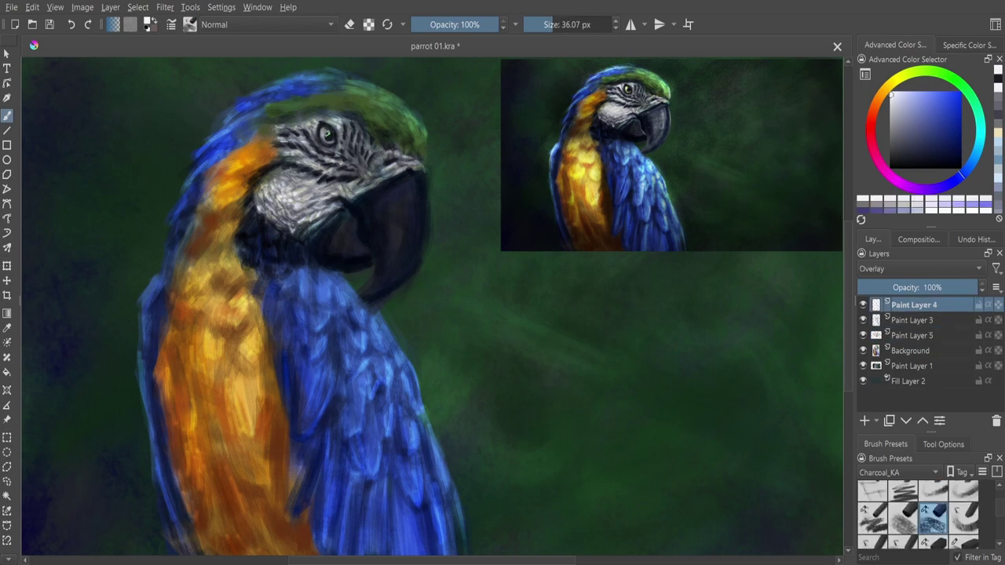
key("x")
key("slash")
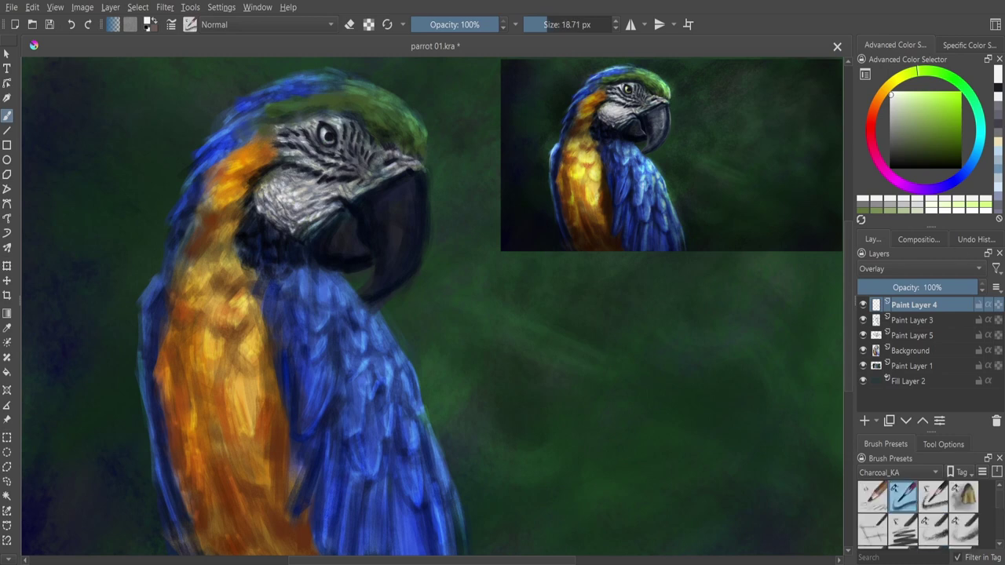
key("bracketright")
- Add Paint Layer 6, then on Paint Layer 4 brighten the orange chest with light textured strokes
left_click(864, 421)
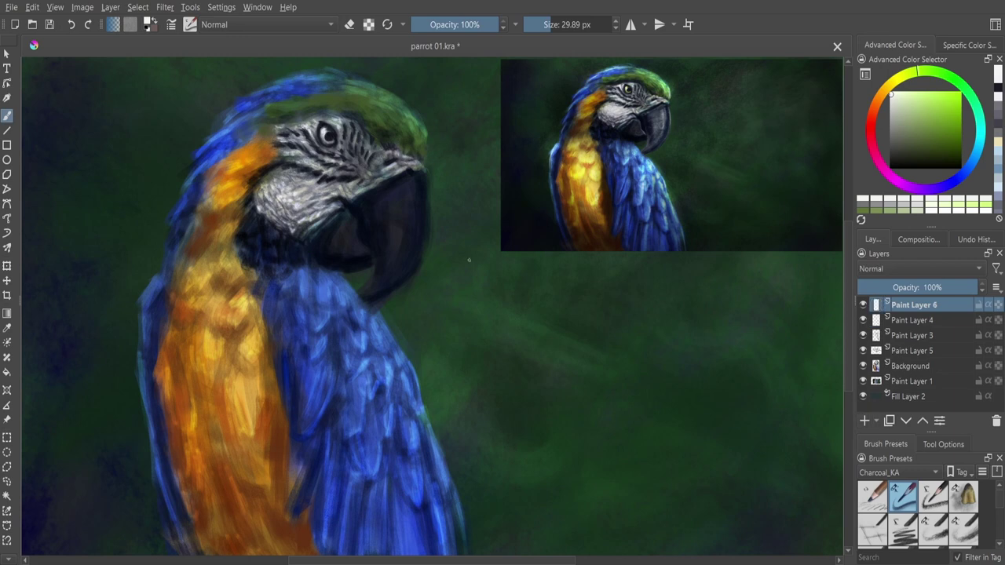
key("Page_Down")
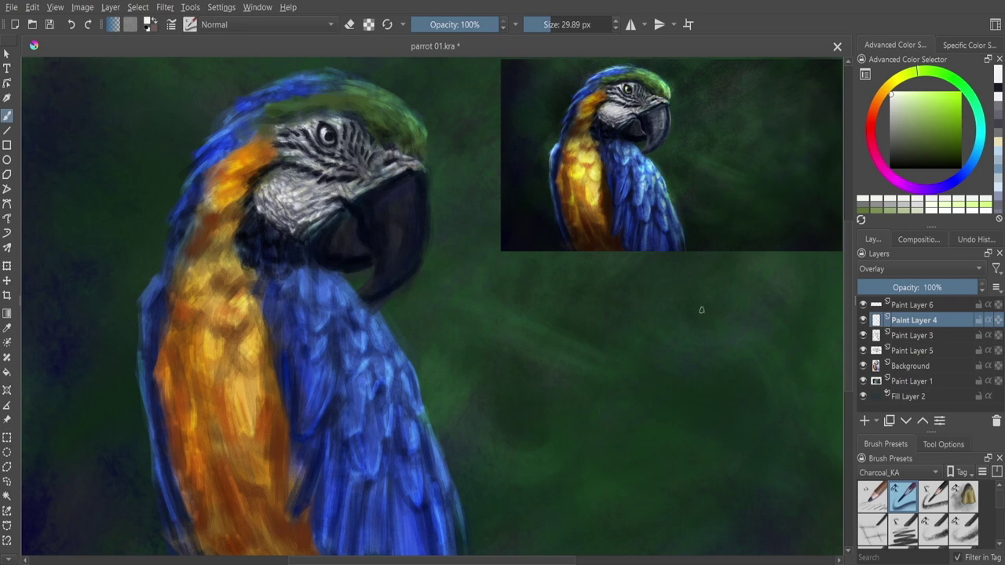
left_click(939, 534)
key(".")
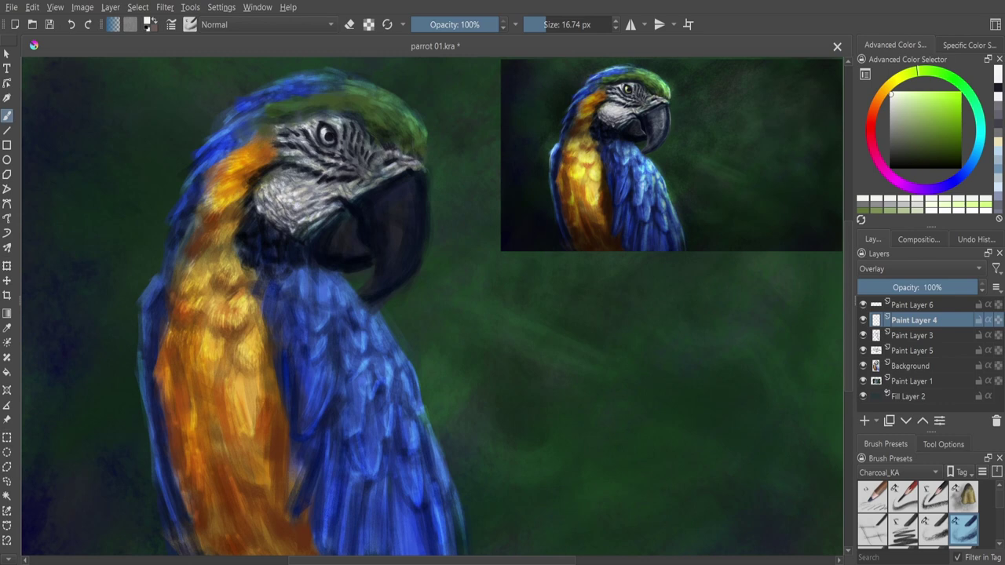
left_click_drag(248, 412, 247, 444)
left_click_drag(254, 414, 254, 442)
left_click_drag(192, 414, 203, 479)
mouse_move(203, 470)
left_mouse_down()
mouse_move(203, 491)
mouse_move(250, 518)
left_mouse_up()
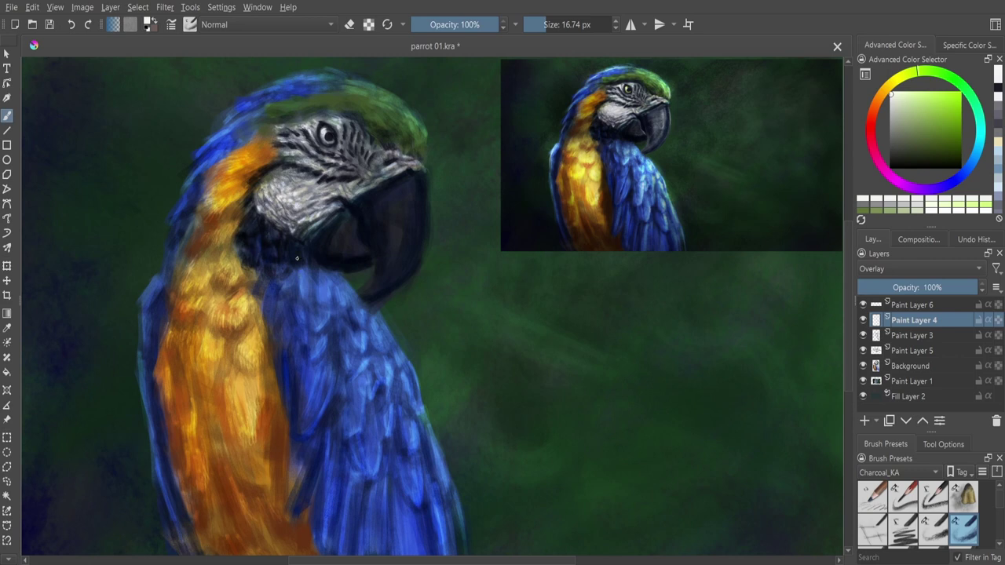
left_click(933, 494)
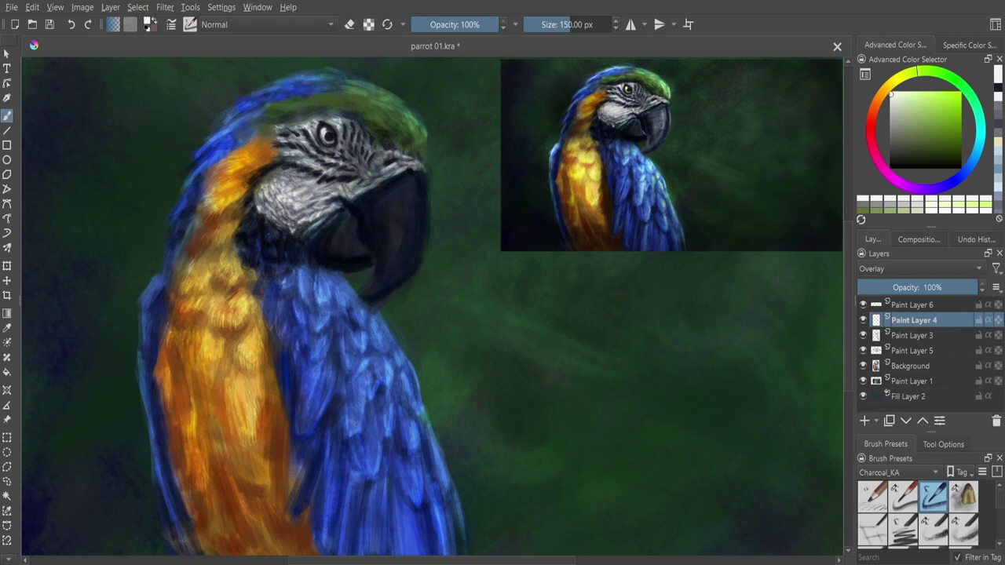
- On Paint Layer 6, choose a new brush preset and a lighter blue for the wing feathers
scroll(995, 503, "down", 2)
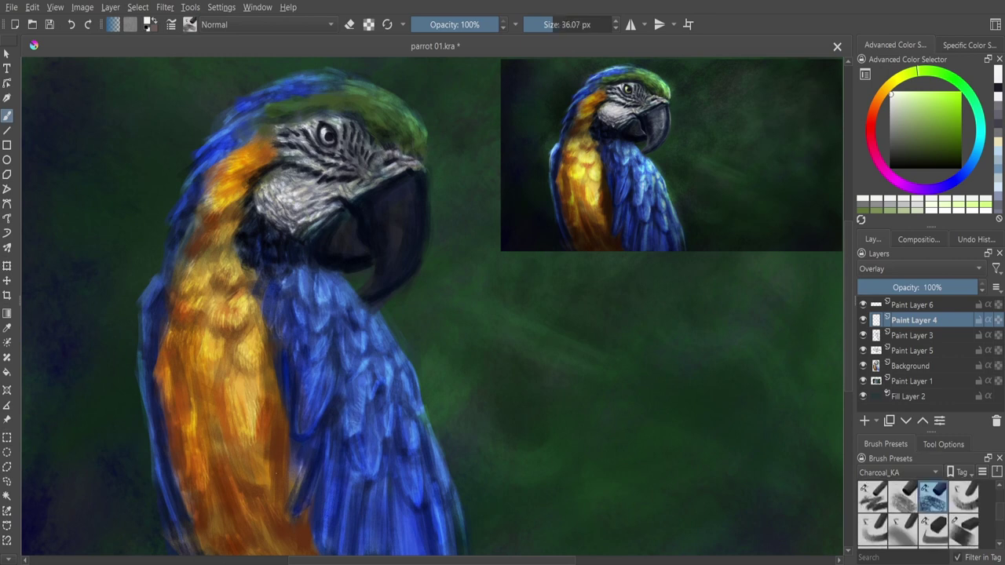
left_click(932, 496)
left_click(334, 466, "ctrl")
key("Page_Up")
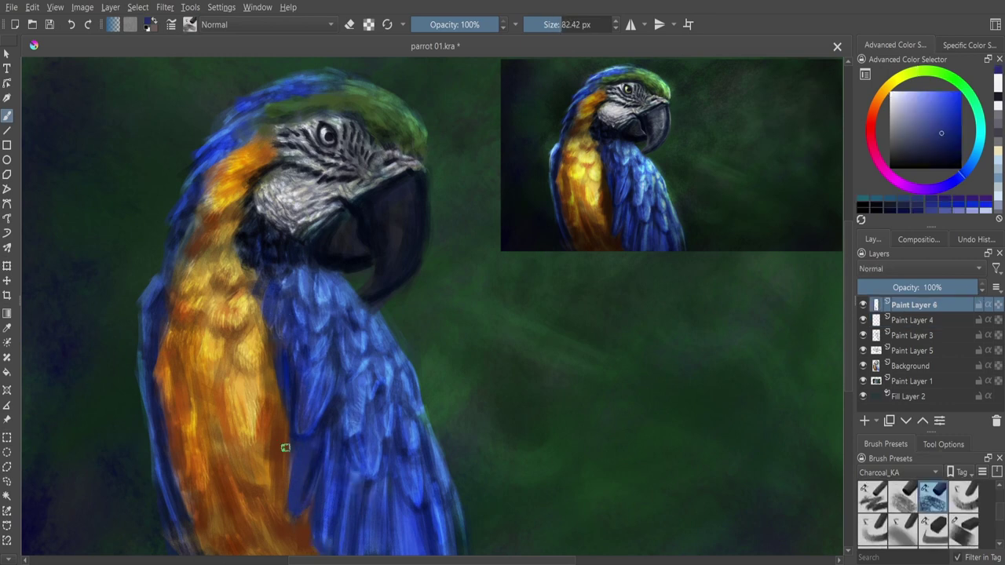
left_click(305, 382, "ctrl")
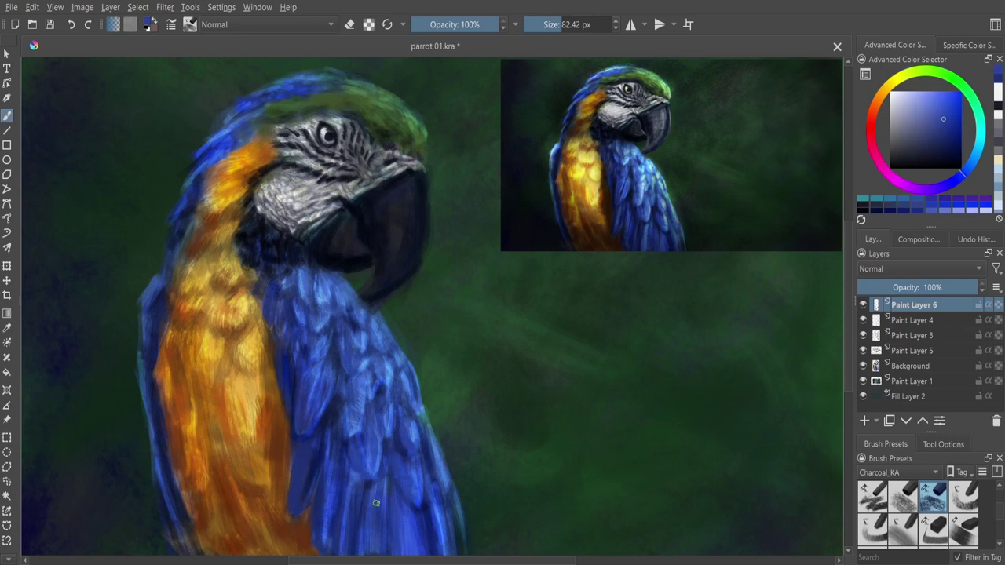
left_click(383, 373, "ctrl")
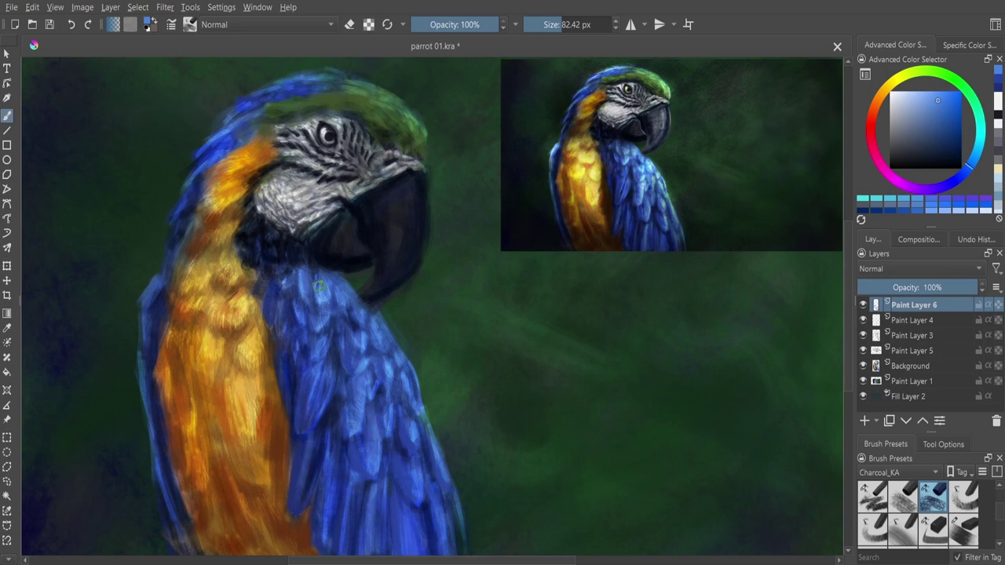
- On Multiply Paint Layer 3, pick a greyer blue and a brush of about 35 px
key("Page_Down")
key("Page_Down")
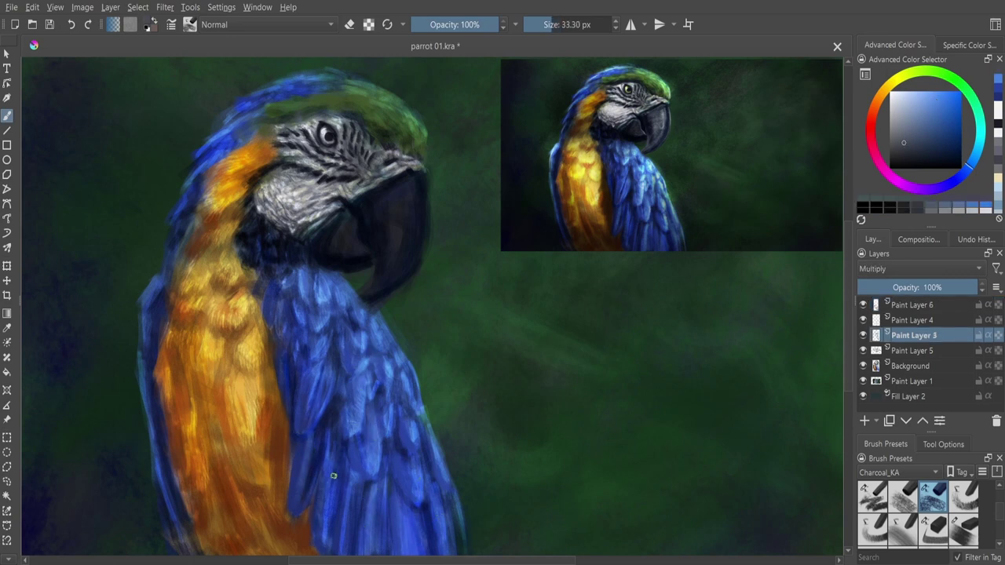
left_click(396, 514, "ctrl")
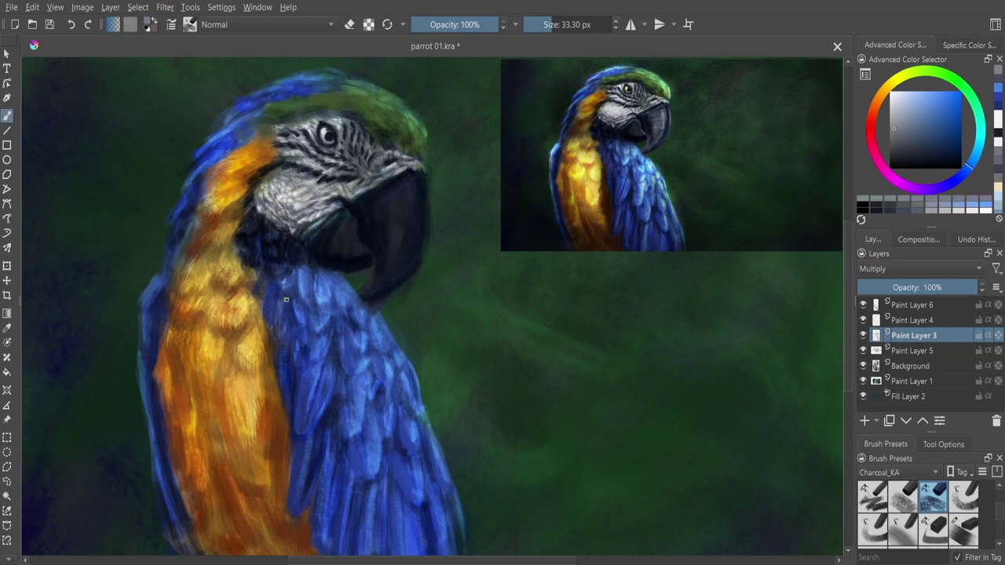
scroll(908, 506, "down", 2)
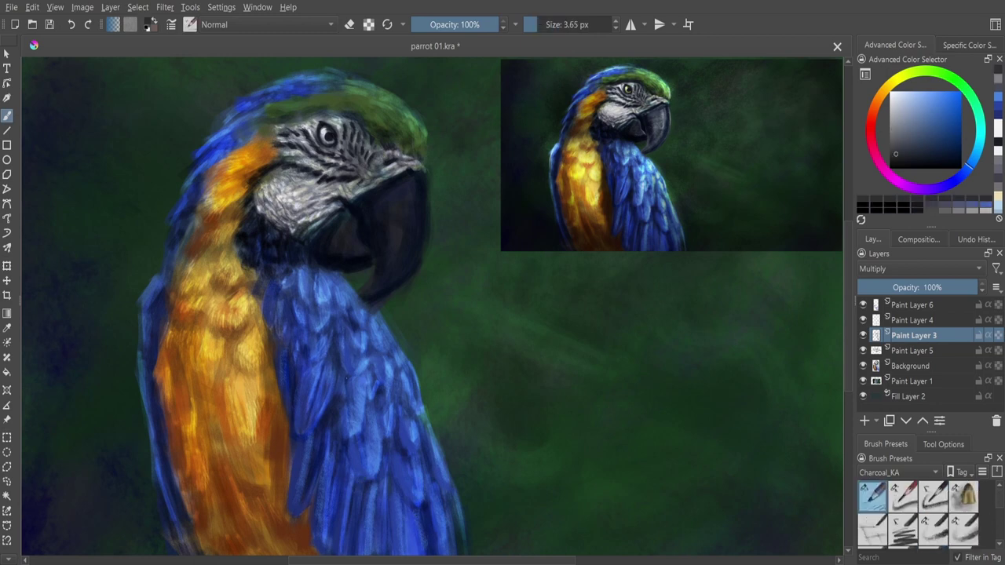
left_click(932, 496)
left_click_drag(365, 455, 330, 455)
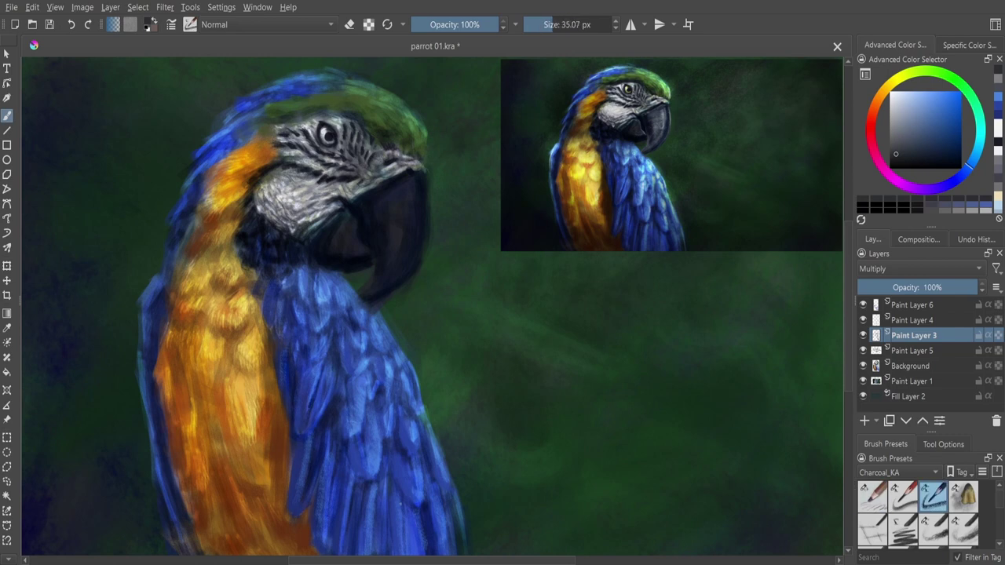
left_click(963, 528)
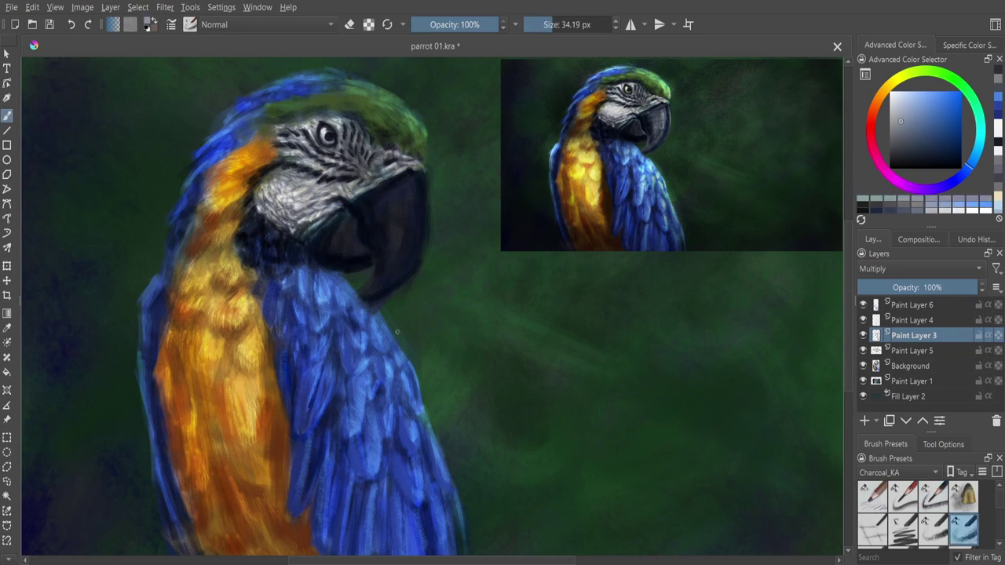
left_click(913, 304)
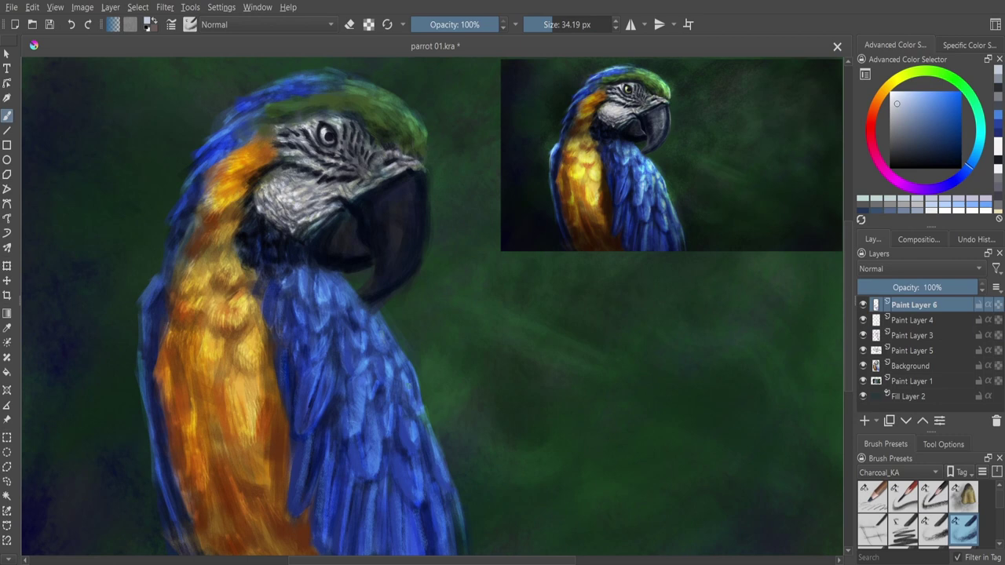
- Paint a lighter blue wing stroke, then pick dark beak tones with a smaller brush
left_click(397, 373, "ctrl")
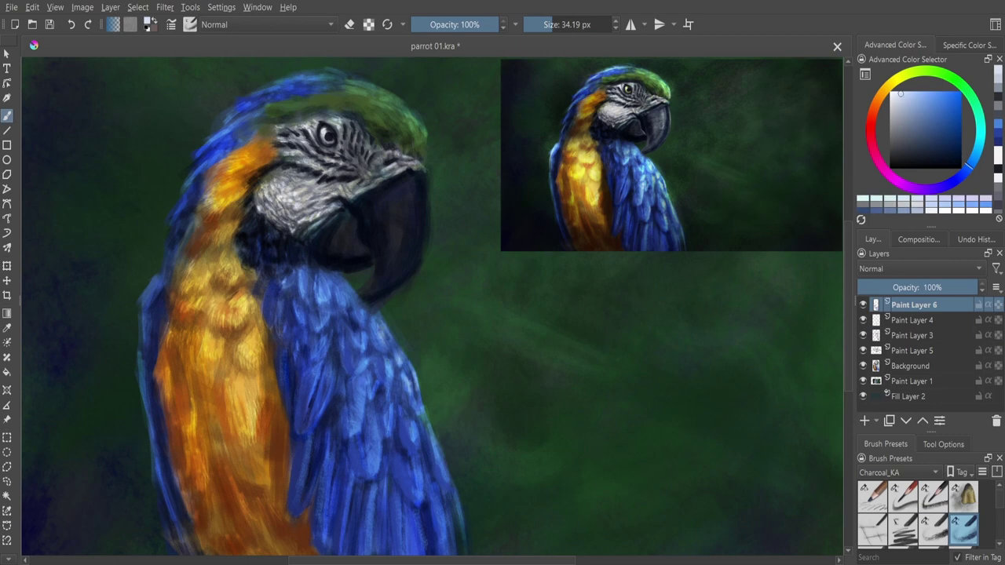
left_click_drag(422, 482, 413, 461)
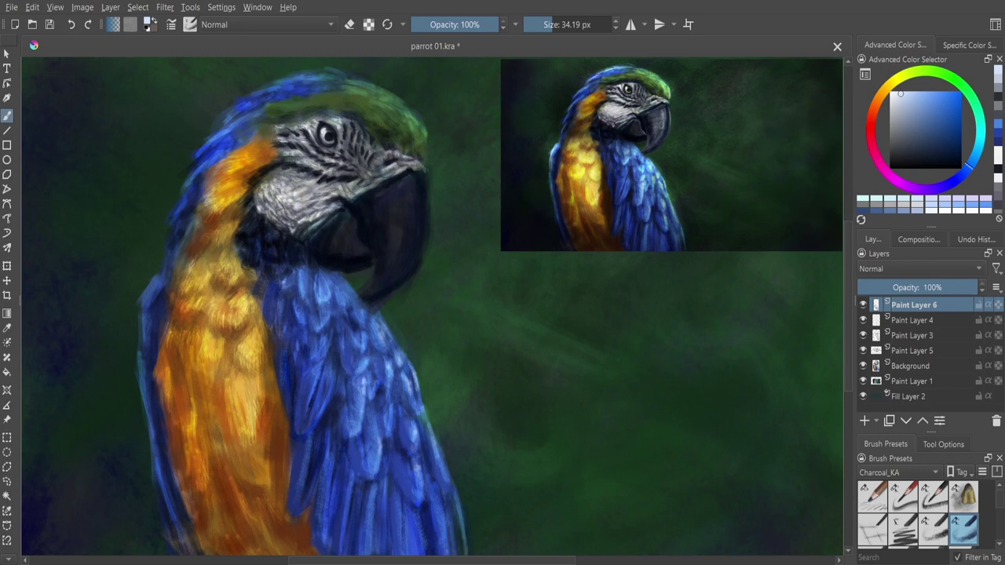
left_click(388, 209, "ctrl")
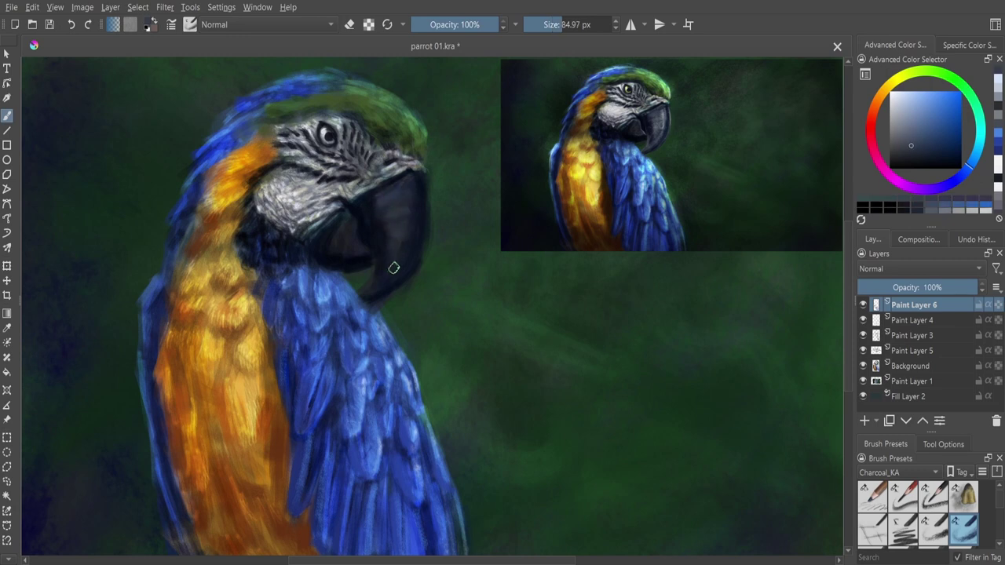
left_click_drag(426, 189, 424, 221)
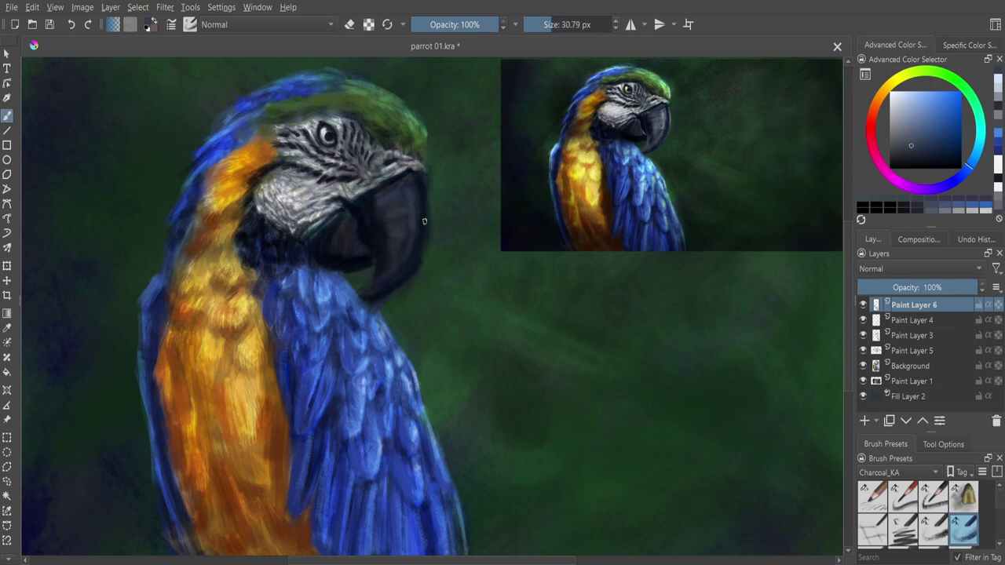
left_click(408, 272, "ctrl")
left_click(351, 205, "ctrl")
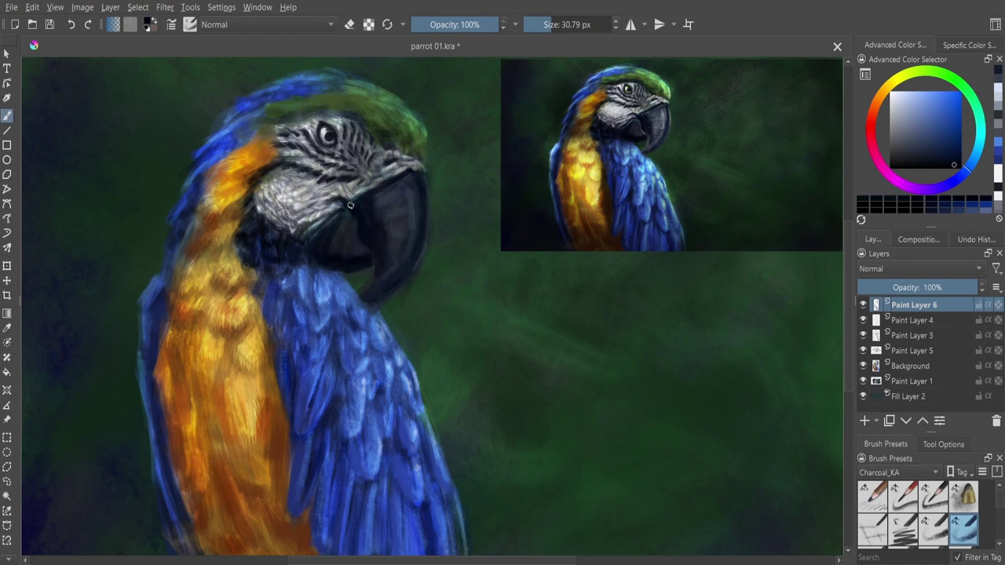
left_click(355, 232, "ctrl")
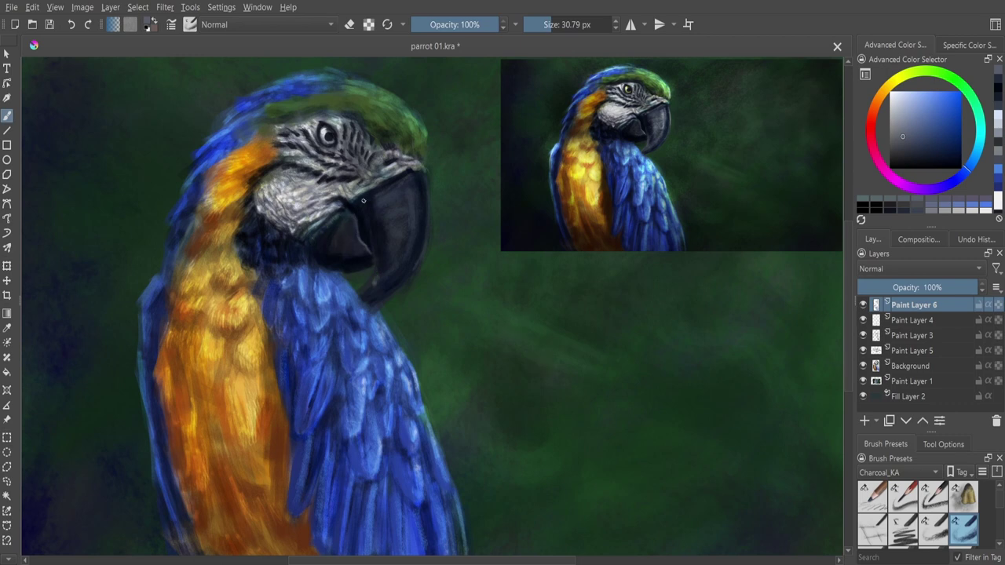
- Shade the beak with grey and grey-blue tones, resizing the brush for fine detail
left_click(431, 195, "ctrl")
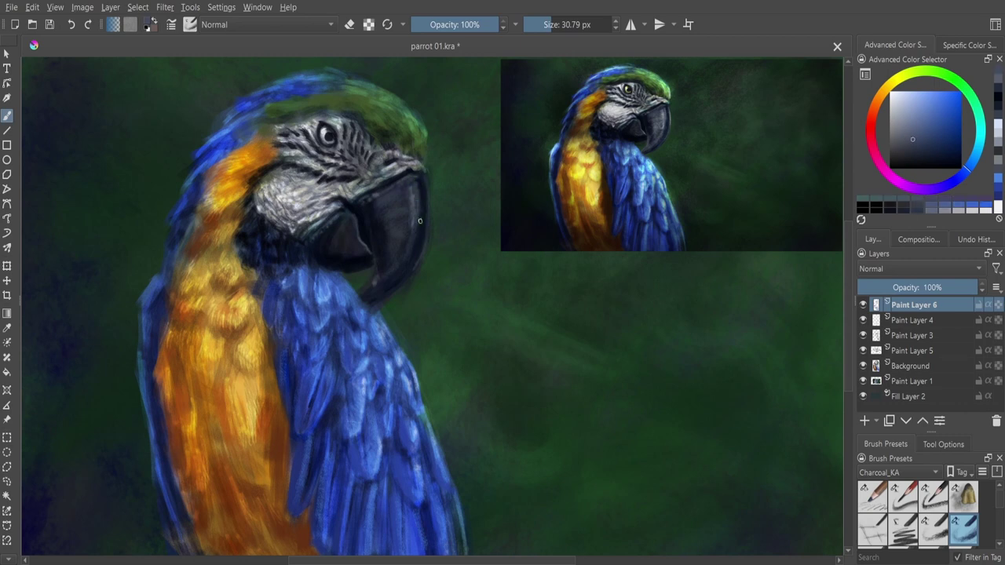
left_click(408, 241, "ctrl")
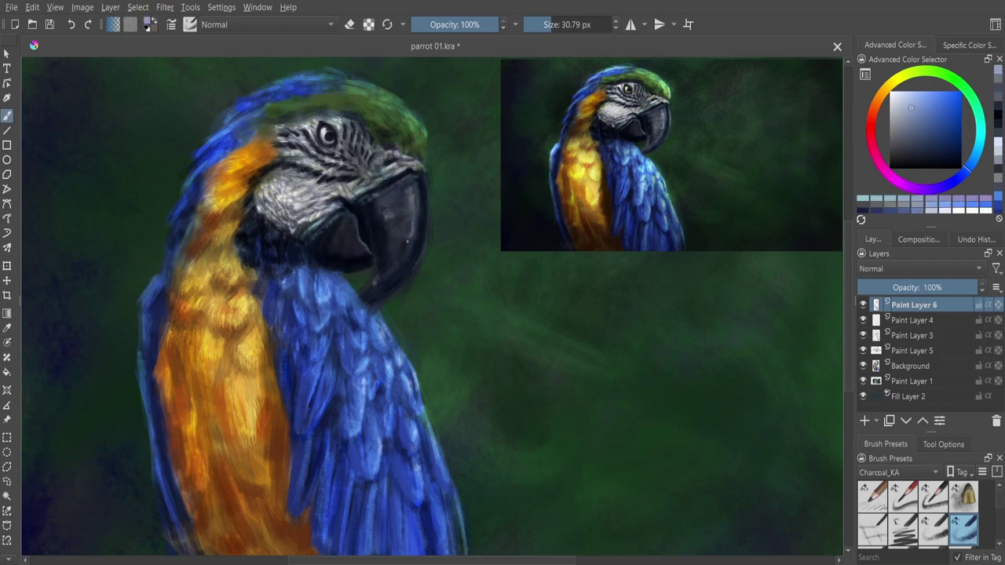
left_click_drag(407, 242, 387, 213)
left_click(370, 277, "ctrl")
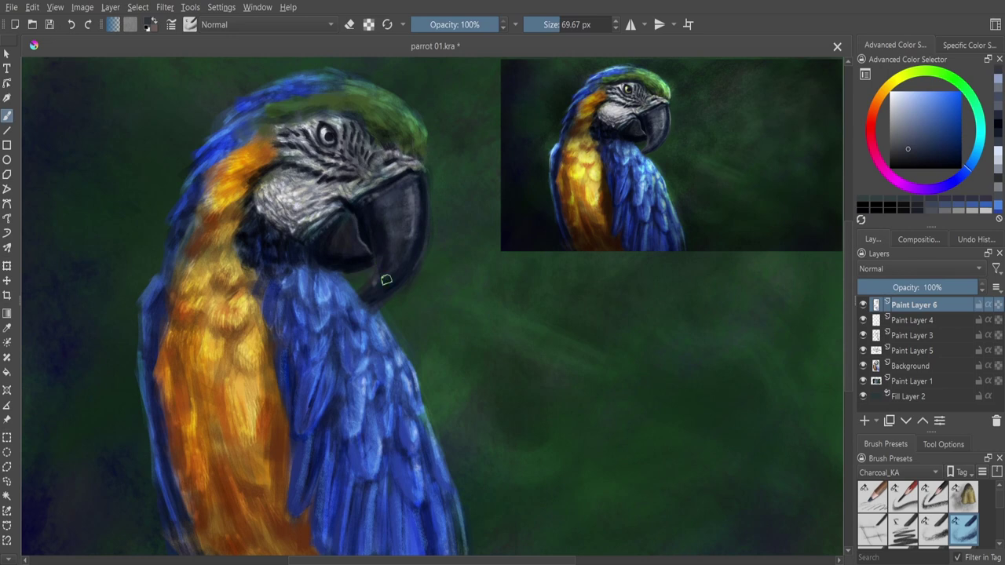
left_click_drag(366, 291, 337, 291)
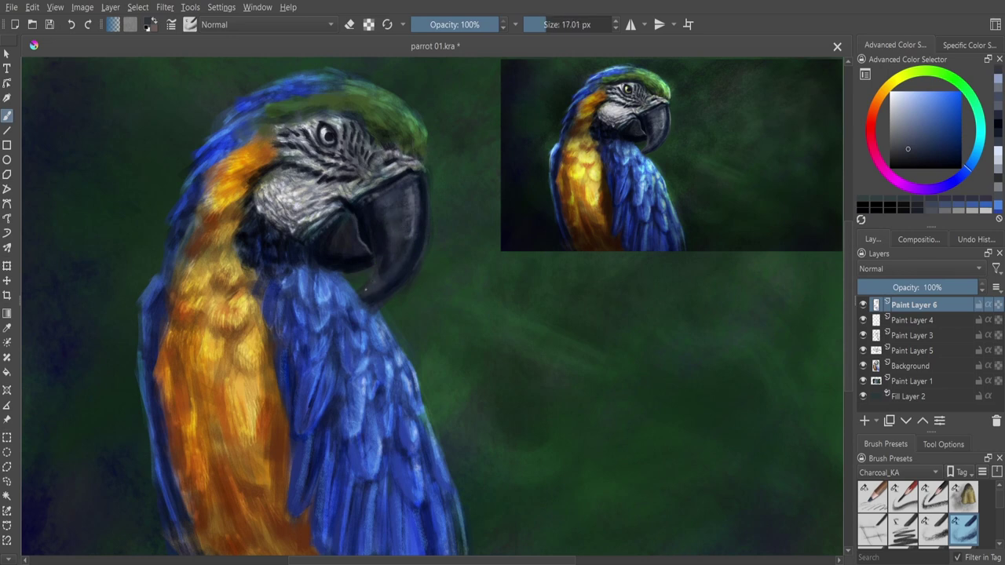
left_click(360, 275, "ctrl")
left_click(365, 290, "ctrl")
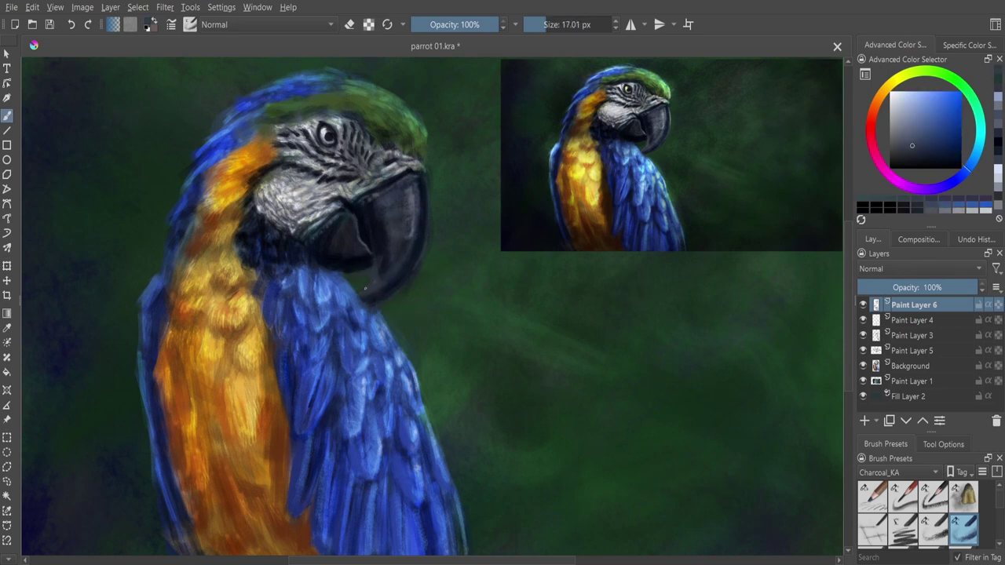
left_click(409, 228, "ctrl")
- Sample and fine-tune the dark green background colour, then add new Paint Layer 7
left_click_drag(364, 292, 403, 303)
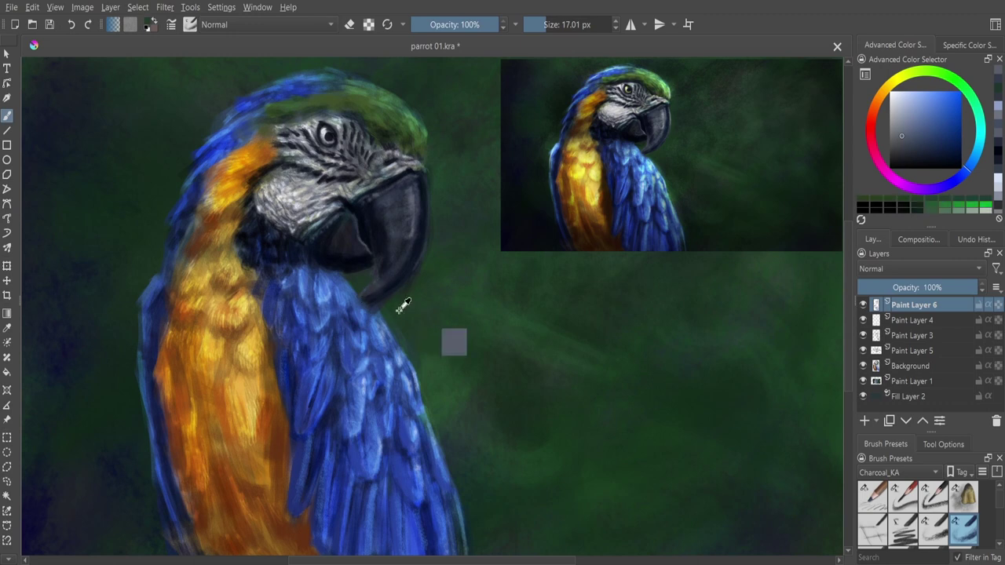
left_click(402, 299, "ctrl")
left_click(422, 275, "ctrl")
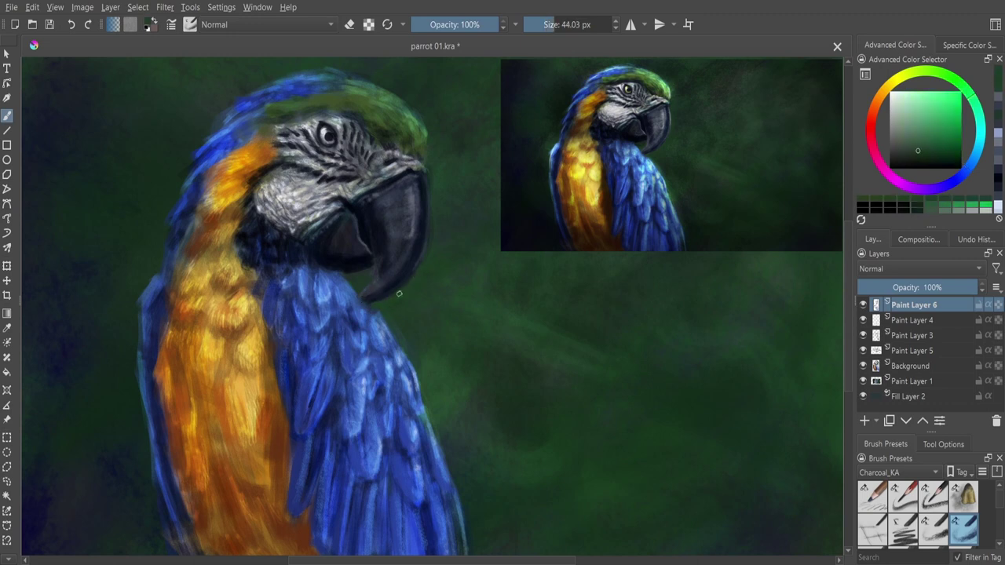
left_click(452, 257, "ctrl")
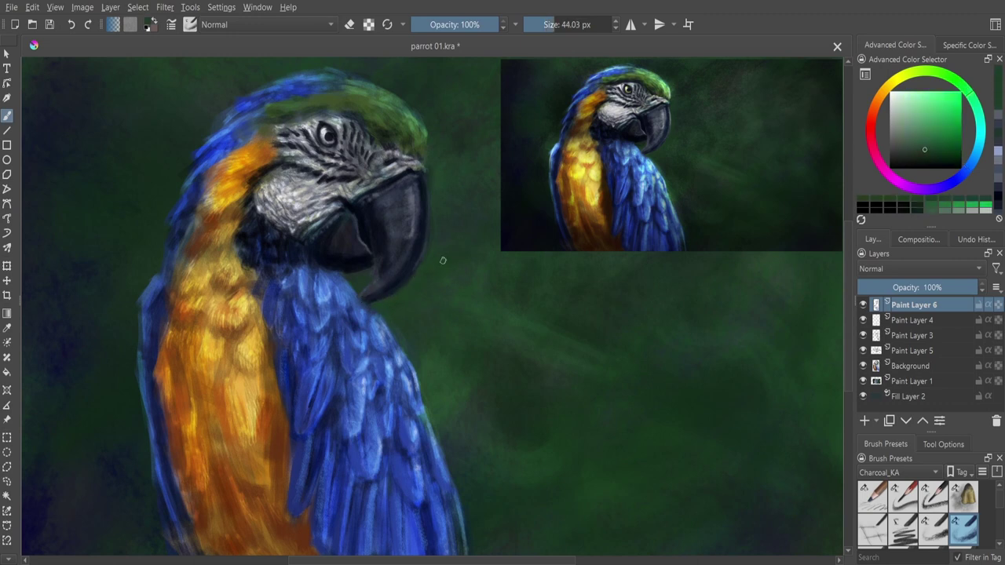
left_click(430, 235, "ctrl")
left_click_drag(439, 233, 380, 205)
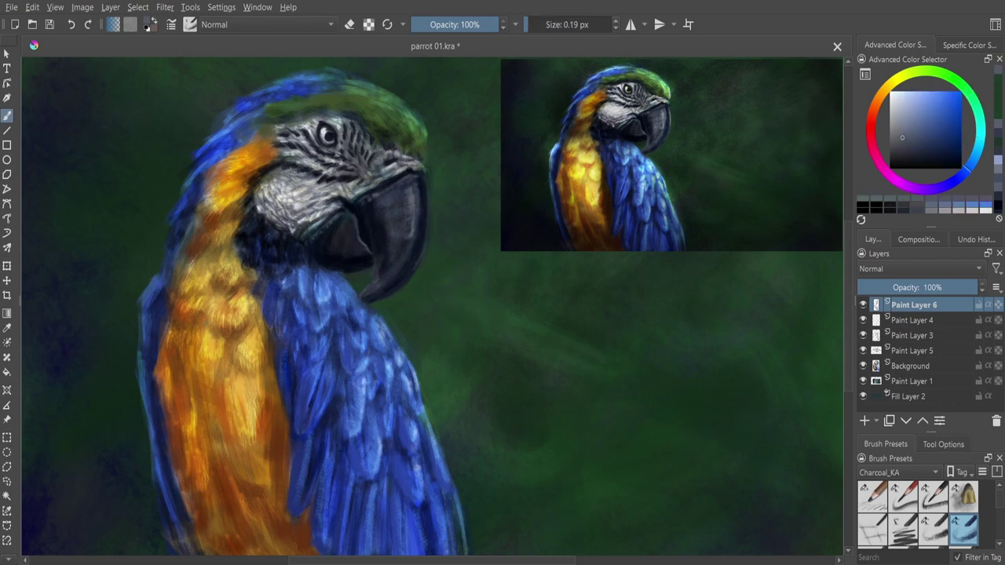
key("Insert")
left_click(444, 257, "ctrl")
key("slash")
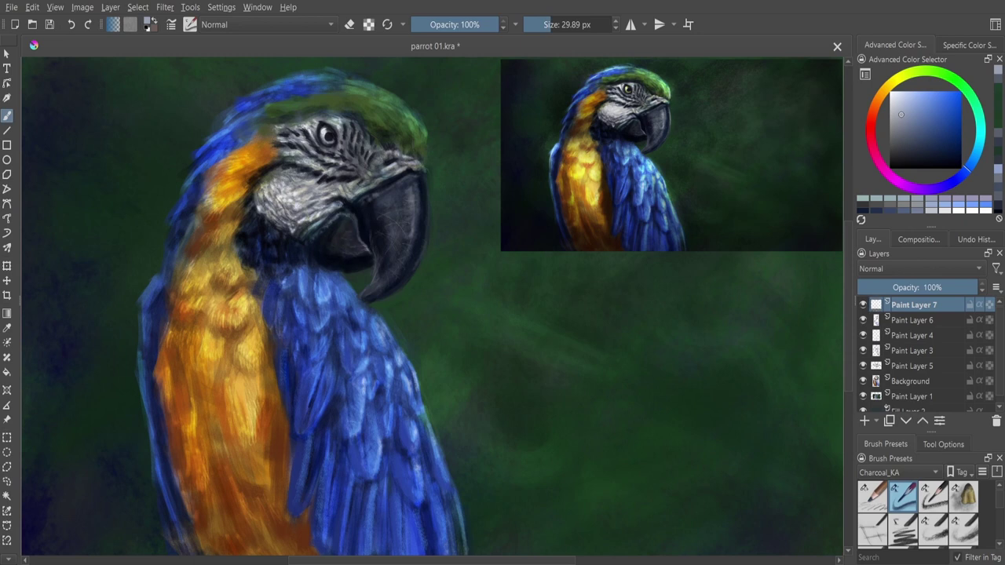
- Paint near-white rim-light strokes along the parrot's upper back and left body edge
left_click(890, 93)
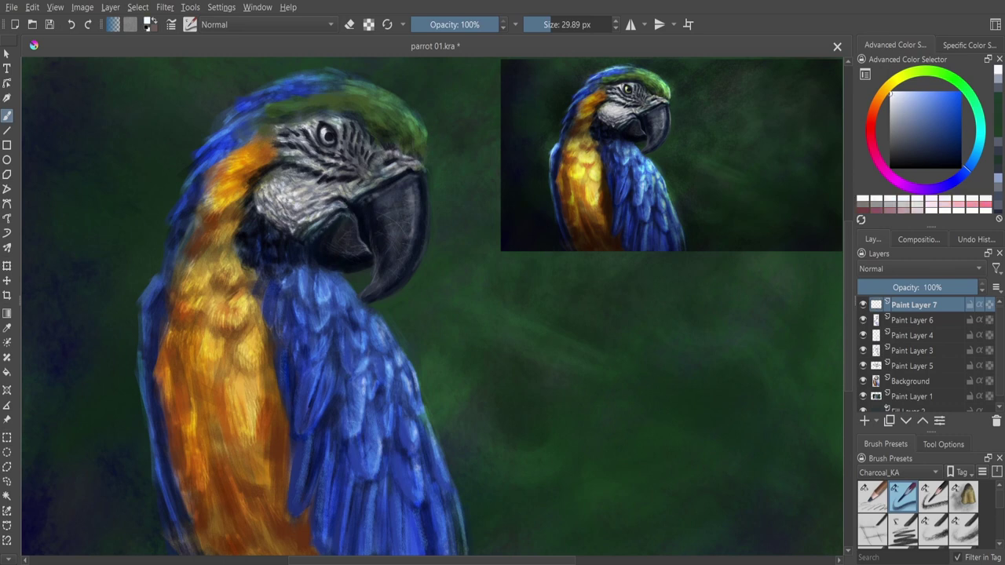
left_click_drag(202, 149, 179, 224)
left_click_drag(151, 283, 140, 336)
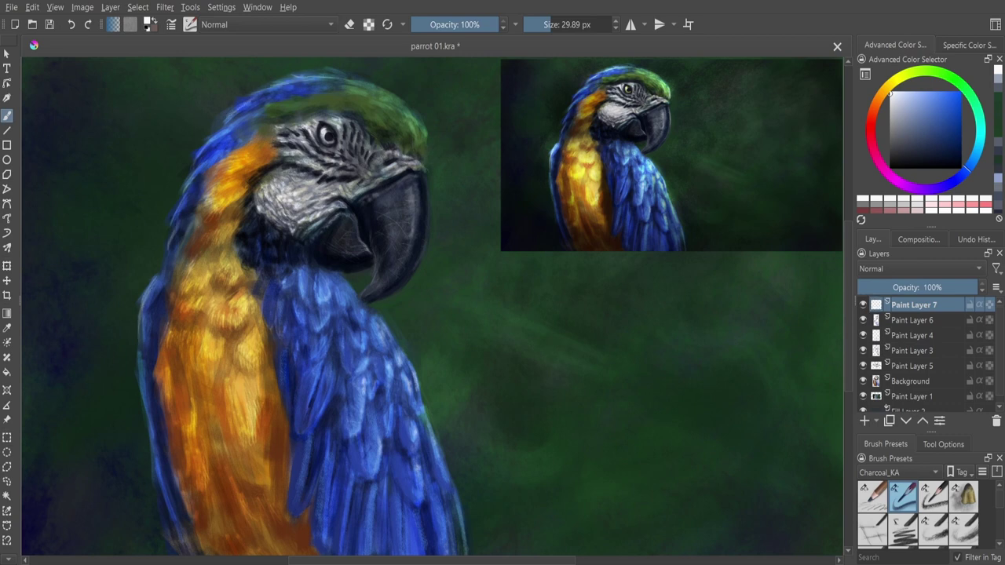
left_click_drag(148, 370, 143, 427)
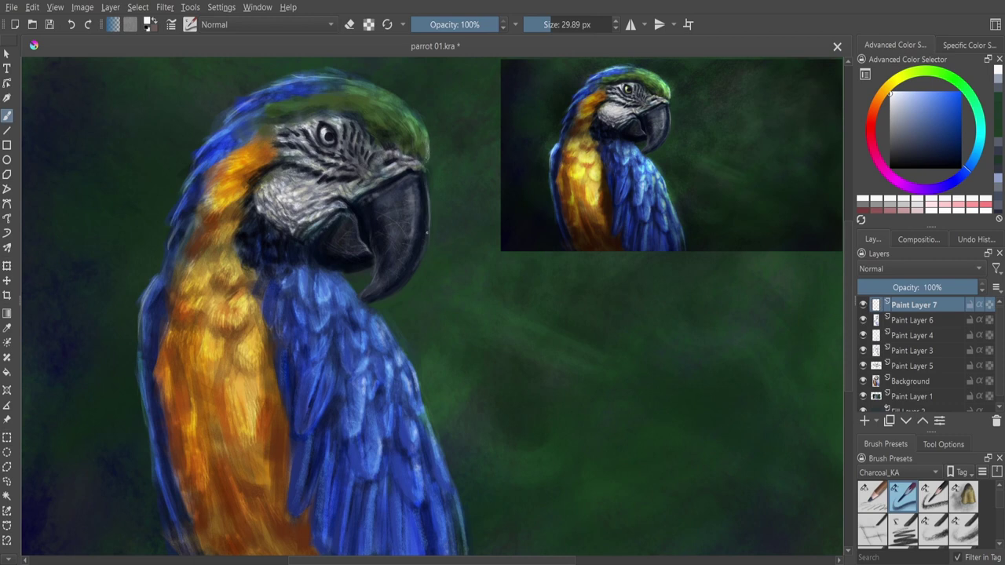
left_click(912, 396)
- Add a Multiply layer above Paint Layer 1 and move overlay Paint Layer 9 to the top
left_click(933, 498)
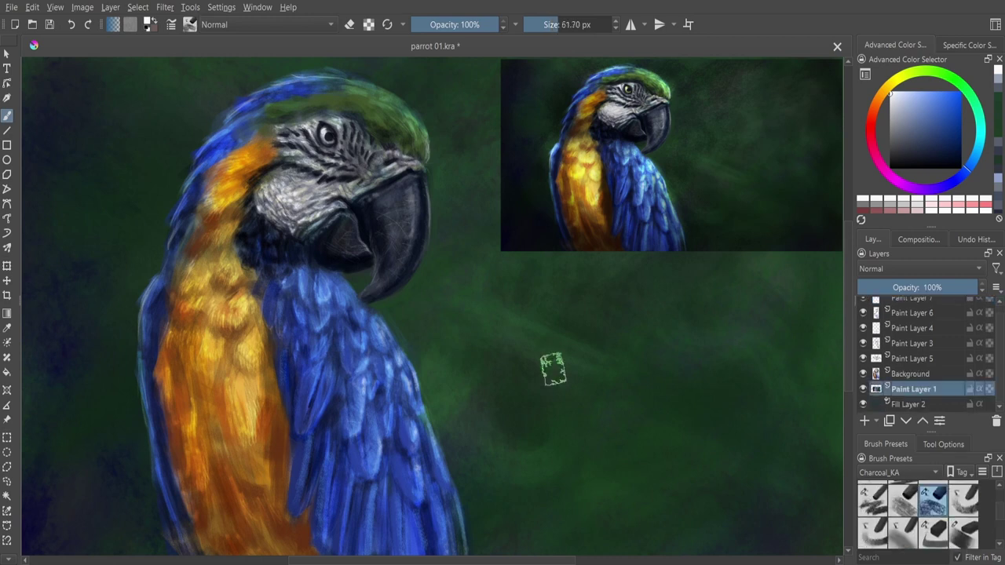
left_click(864, 422)
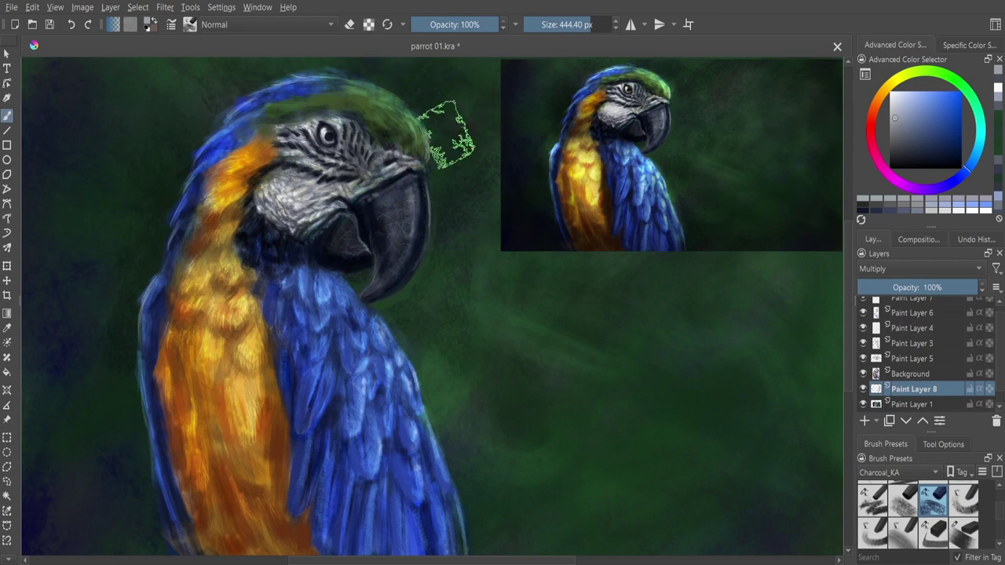
left_click(510, 270)
left_click_drag(448, 280, 409, 286)
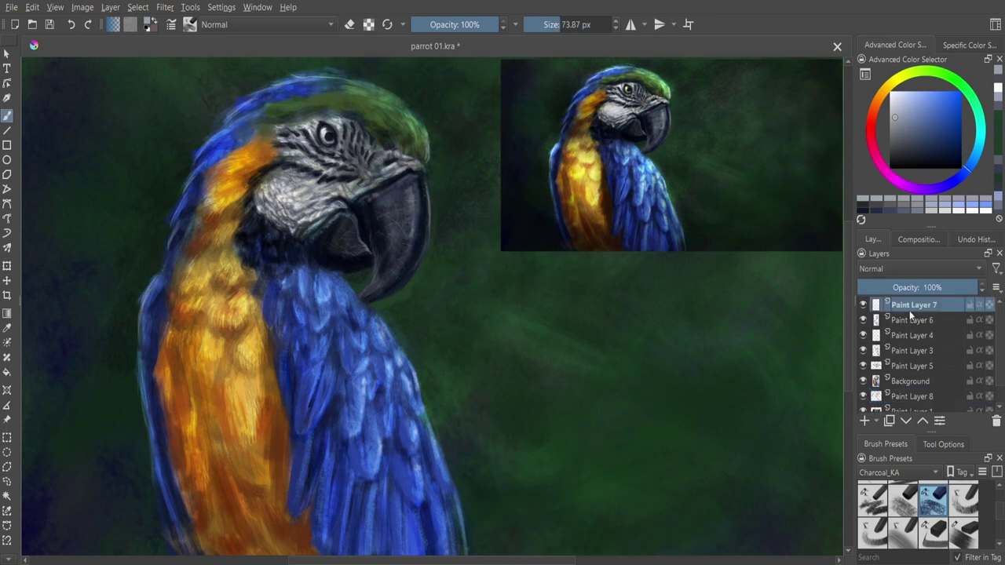
left_click(396, 298, "ctrl")
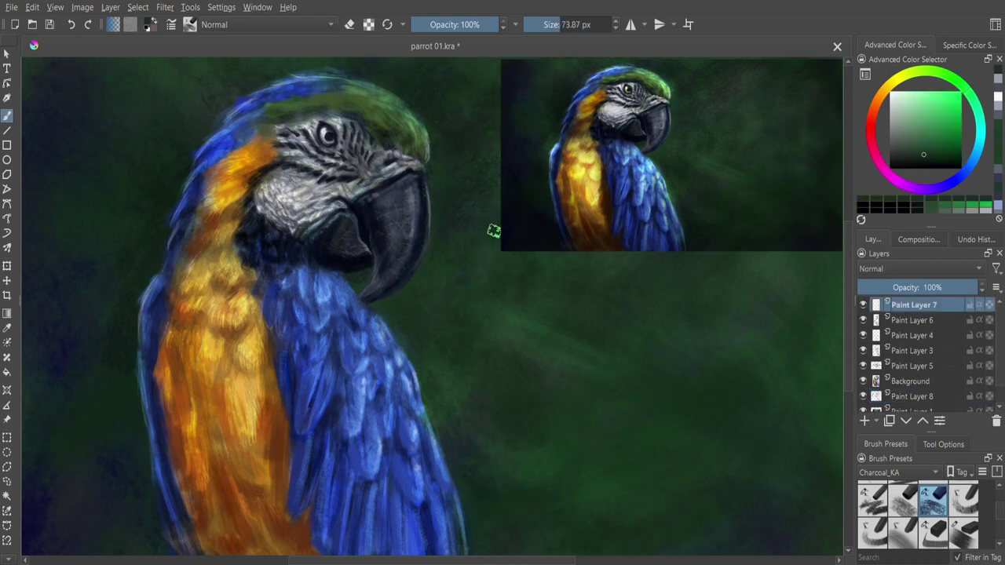
left_click_drag(910, 396, 934, 305)
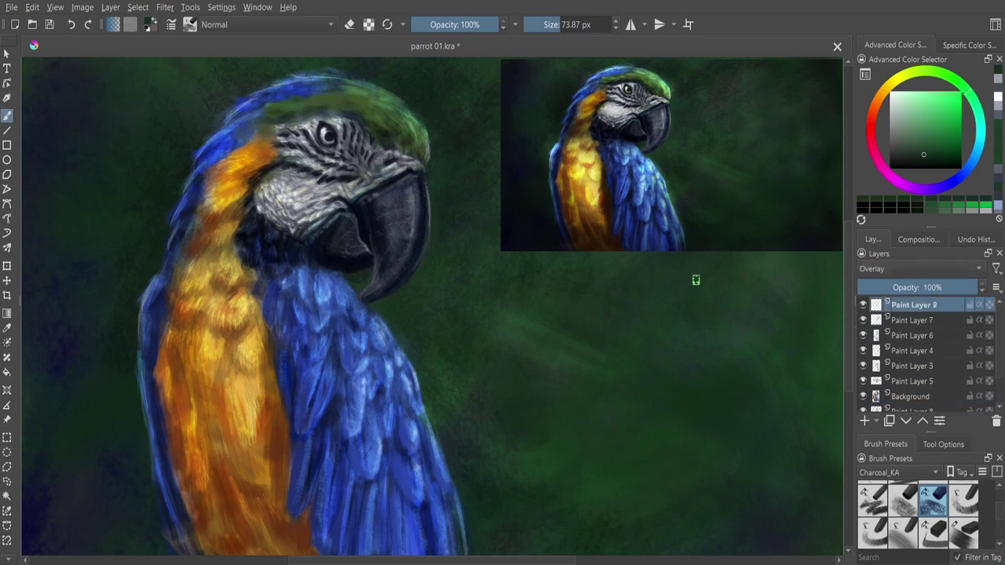
- Paint overlay highlights on the blue chest feathers, then dark blue shadows on a new layer
left_click_drag(408, 267, 455, 518)
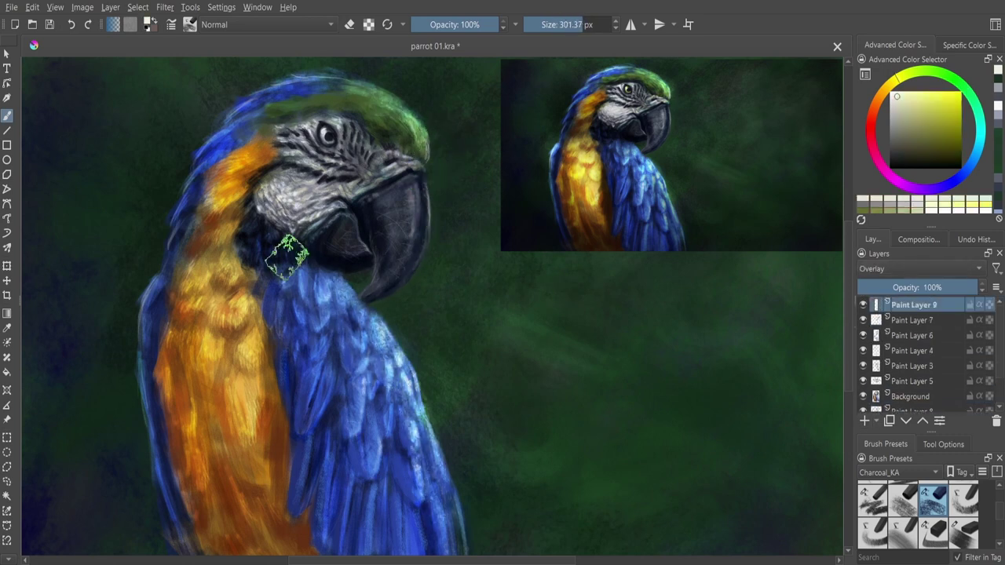
key("bracketright")
left_click_drag(153, 279, 165, 392)
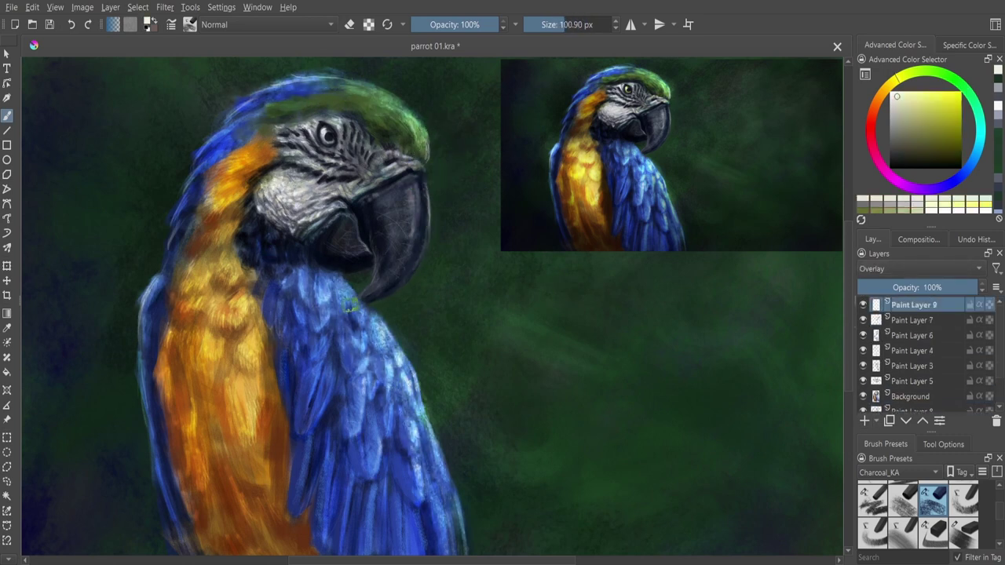
key("Insert")
left_click(283, 392, "ctrl")
mouse_move(271, 353)
left_mouse_down()
mouse_move(287, 453)
mouse_move(271, 361)
left_mouse_up()
left_click_drag(157, 392, 180, 549)
- Brush broad dark Multiply strokes over the chest's left edge and the blue feathers
left_click_drag(157, 316, 157, 370)
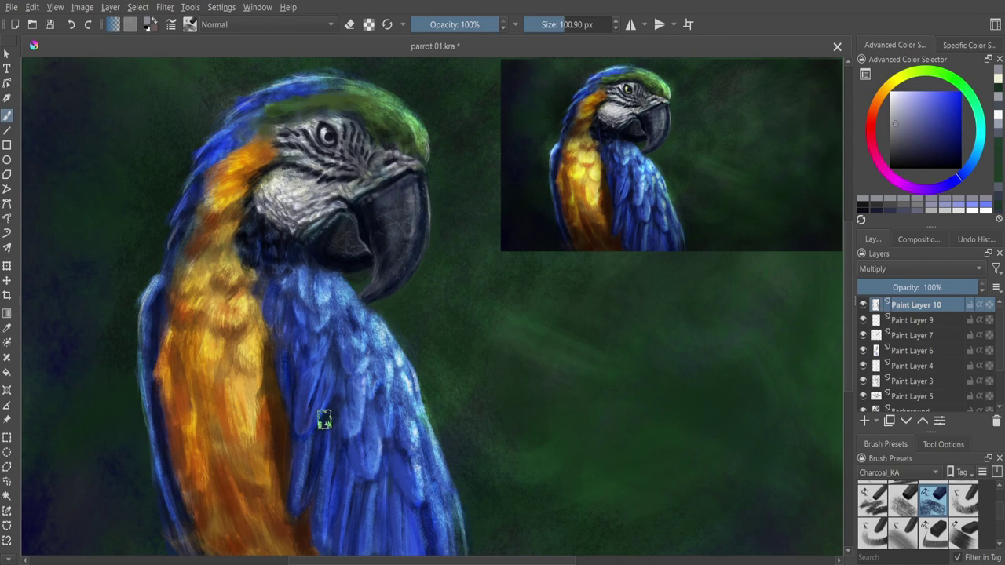
key("bracketright")
key("bracketright")
key("bracketright")
mouse_move(235, 549)
left_mouse_down()
mouse_move(166, 373)
mouse_move(259, 521)
mouse_move(267, 408)
left_mouse_up()
left_click_drag(348, 264, 283, 180)
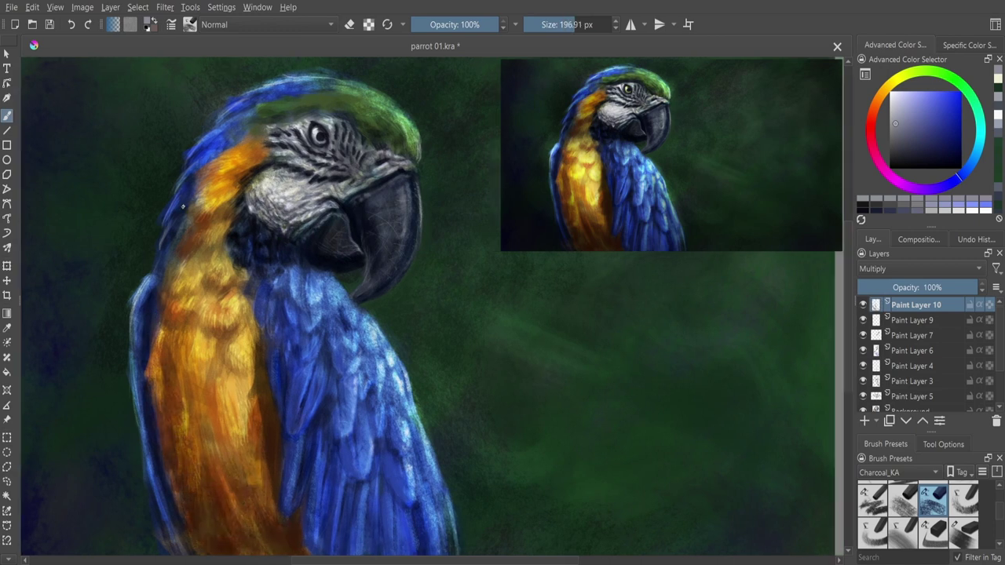
left_click_drag(188, 235, 181, 298)
left_click_drag(291, 336, 274, 510)
left_click_drag(196, 212, 169, 369)
left_click_drag(424, 384, 424, 549)
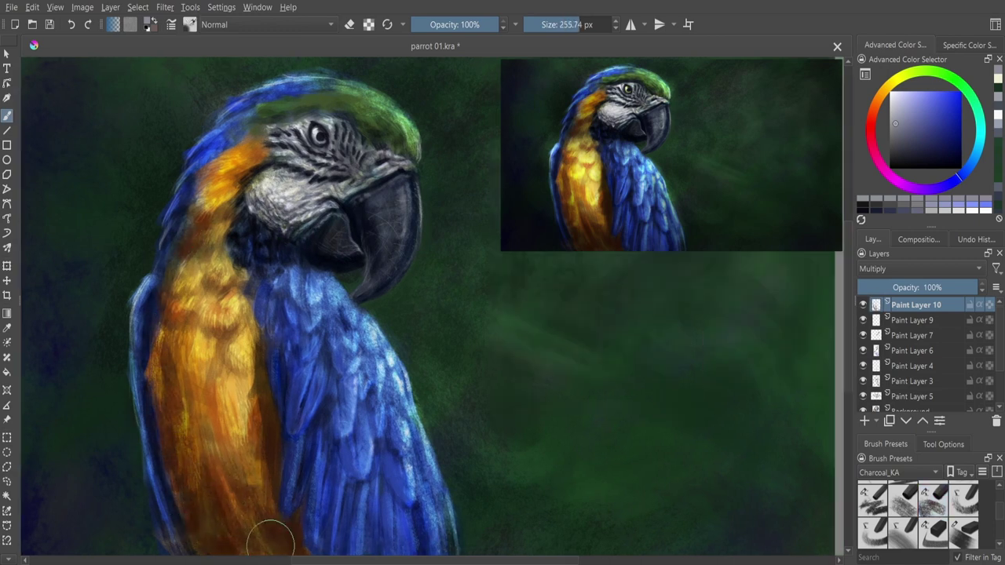
key("bracketright")
key("bracketright")
key("bracketright")
key("minus")
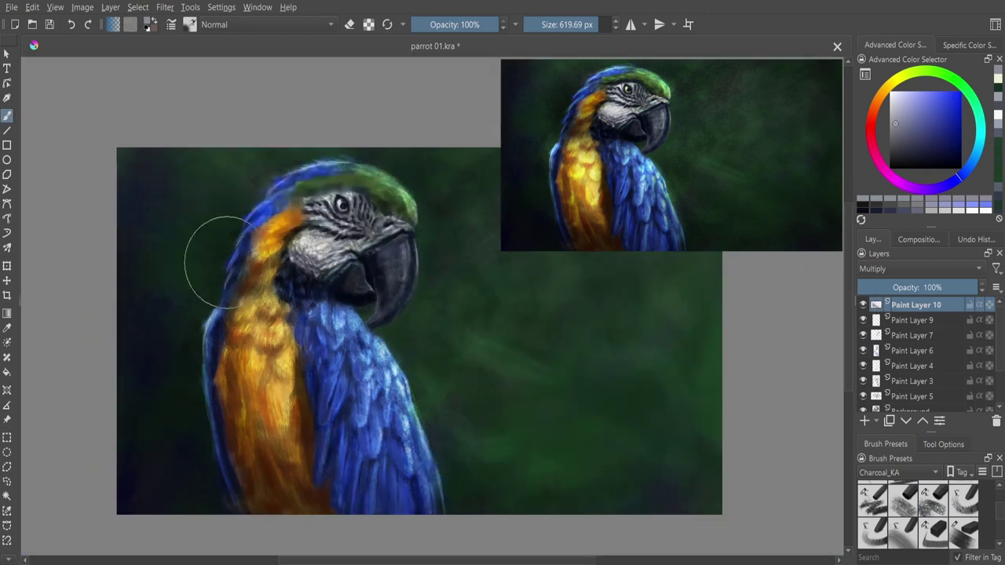
- On Paint Layer 9, add pale yellow overlay highlights on head, feathers, chest and beak
left_click(910, 319)
key("x")
key("bracketleft")
key("bracketleft")
key("bracketleft")
left_click_drag(298, 168, 408, 212)
left_click_drag(361, 345, 439, 503)
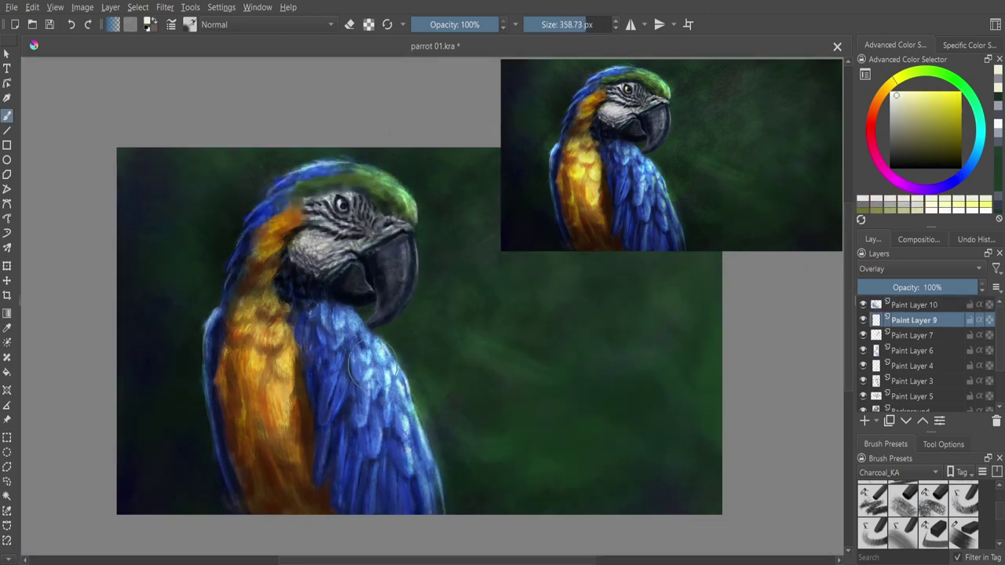
left_click_drag(330, 330, 267, 424)
mouse_move(306, 235)
left_mouse_down()
mouse_move(392, 207)
mouse_move(414, 230)
left_mouse_up()
key("bracketleft")
key("bracketleft")
key("bracketleft")
key("bracketright")
key("bracketright")
key("bracketright")
key("bracketright")
key("bracketright")
key("bracketright")
key("bracketright")
key("bracketright")
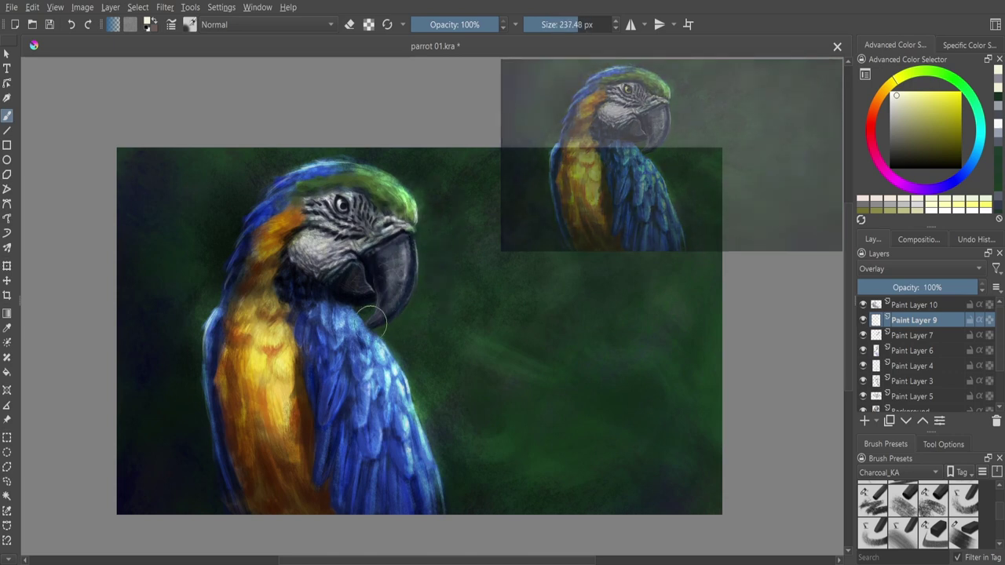
- On the Multiply layer, darken the blue feathers, blue-yellow boundary and right background
key("Page_Up")
key("x")
key("bracketleft")
key("bracketleft")
key("bracketleft")
left_click_drag(369, 302, 298, 416)
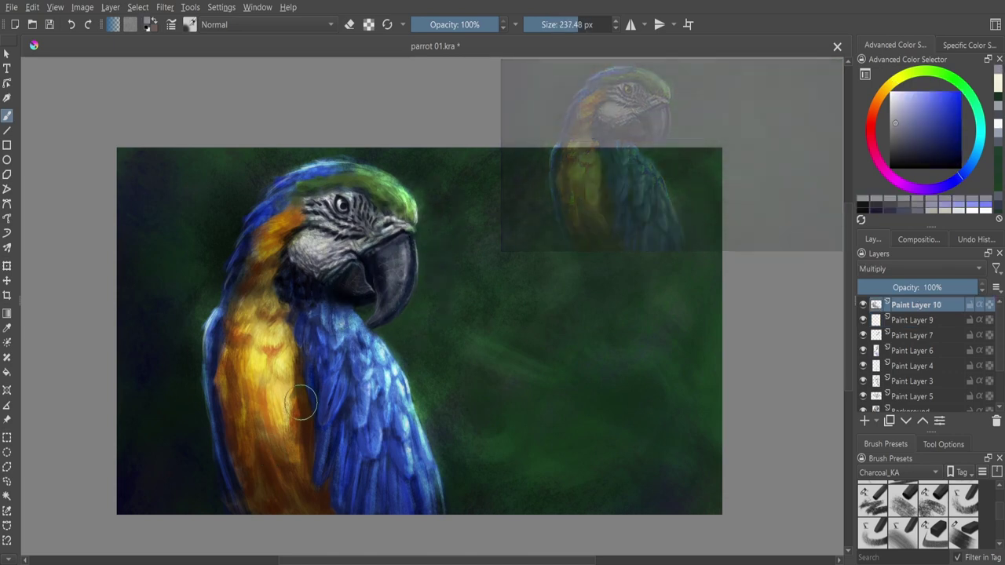
key("bracketleft")
key("bracketleft")
left_click(317, 383, "ctrl")
left_click_drag(302, 368, 322, 510)
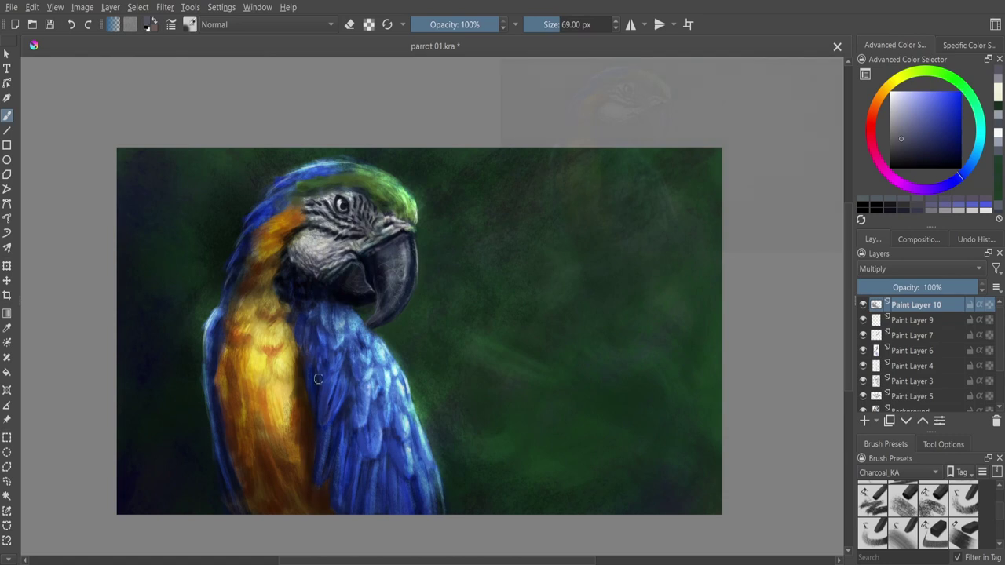
left_click_drag(298, 432, 297, 340)
left_click_drag(334, 427, 388, 448)
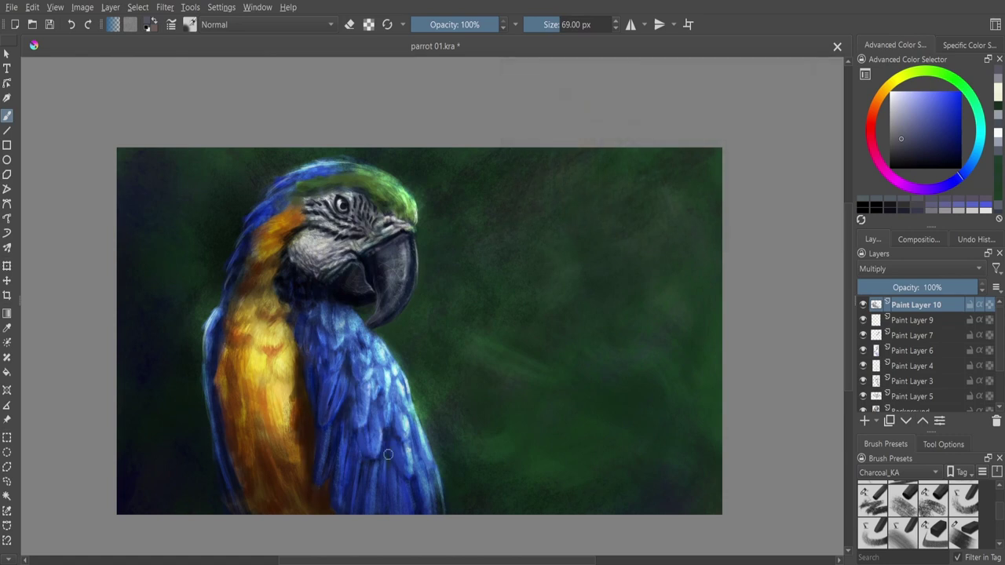
mouse_move(396, 502)
left_mouse_down()
mouse_move(389, 381)
mouse_move(416, 502)
left_mouse_up()
left_click_drag(349, 431, 326, 353)
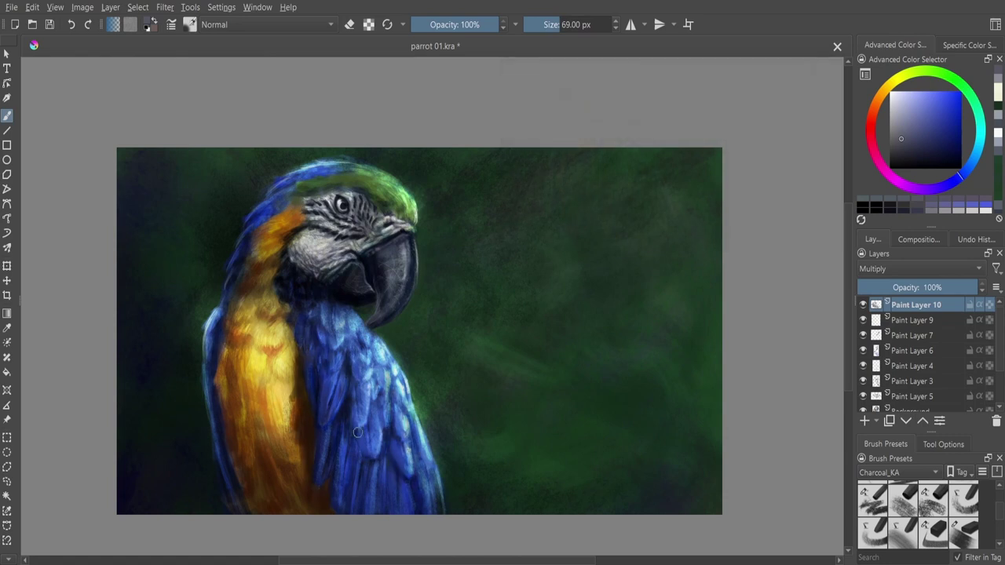
left_click_drag(356, 425, 356, 469)
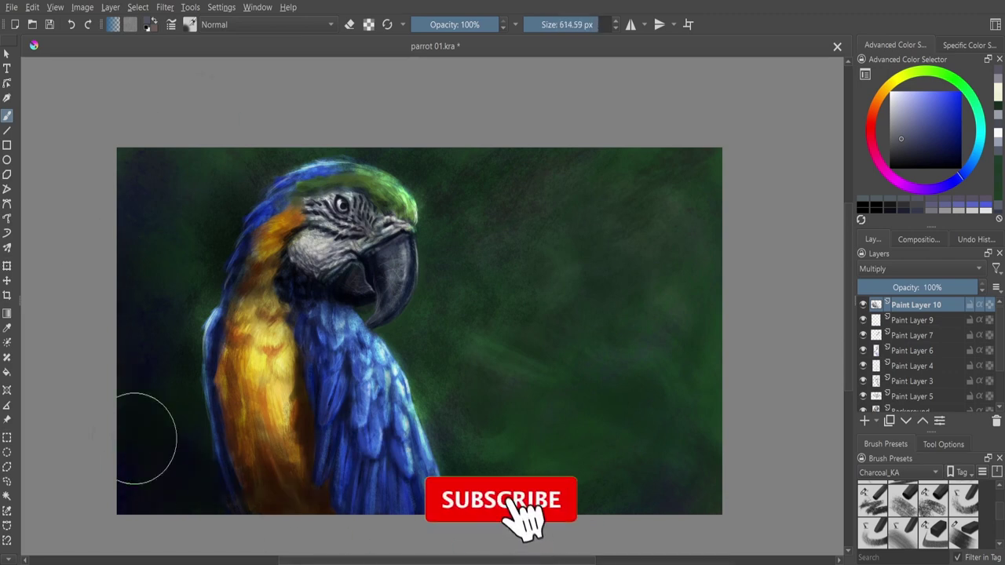
left_click_drag(675, 377, 657, 175)
left_click_drag(683, 330, 554, 482)
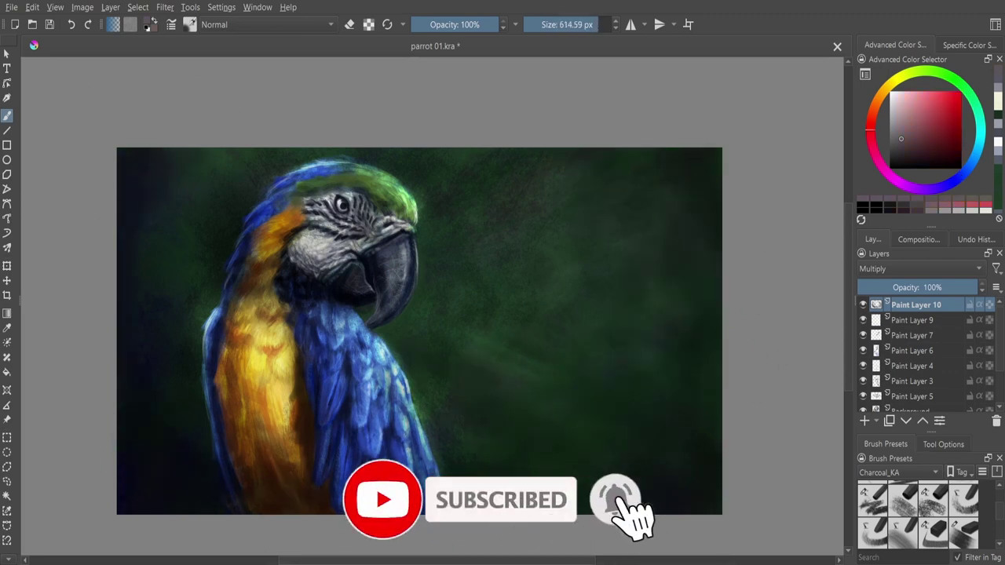
- On Paint Layer 9, brighten the orange chest with light cyan overlay strokes at about 63 px
left_click(912, 319)
left_click(892, 96)
left_click(977, 141)
key("bracketleft")
key("bracketleft")
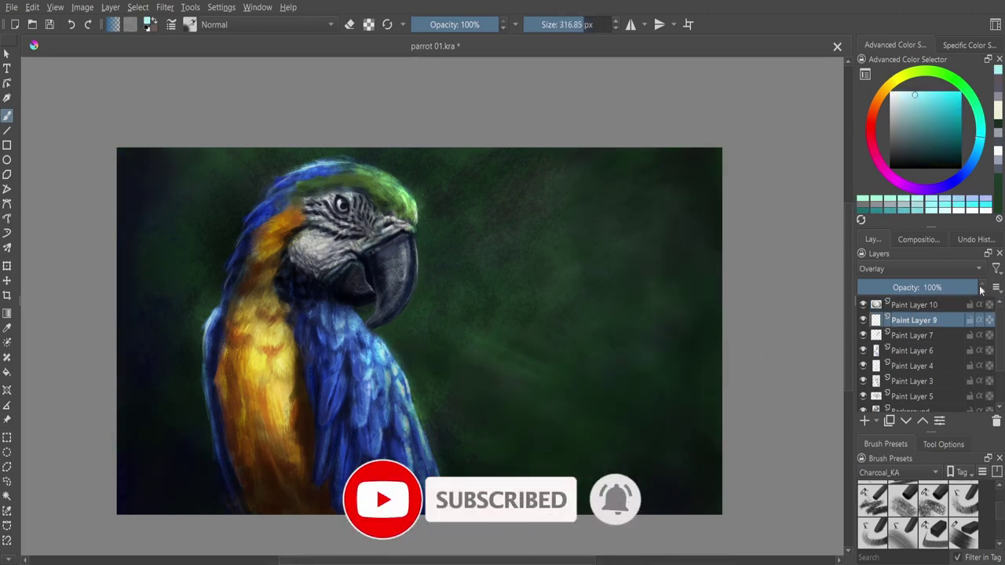
key("bracketleft")
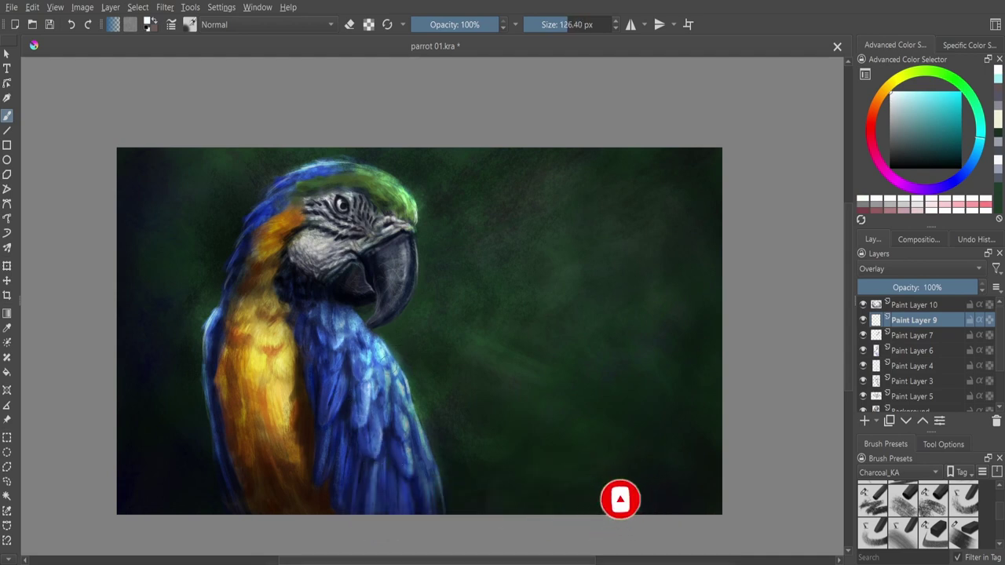
key("bracketleft")
key("bracketleft")
mouse_move(255, 225)
left_mouse_down()
mouse_move(267, 232)
mouse_move(248, 308)
mouse_move(282, 371)
mouse_move(272, 409)
mouse_move(197, 419)
mouse_move(248, 453)
left_mouse_up()
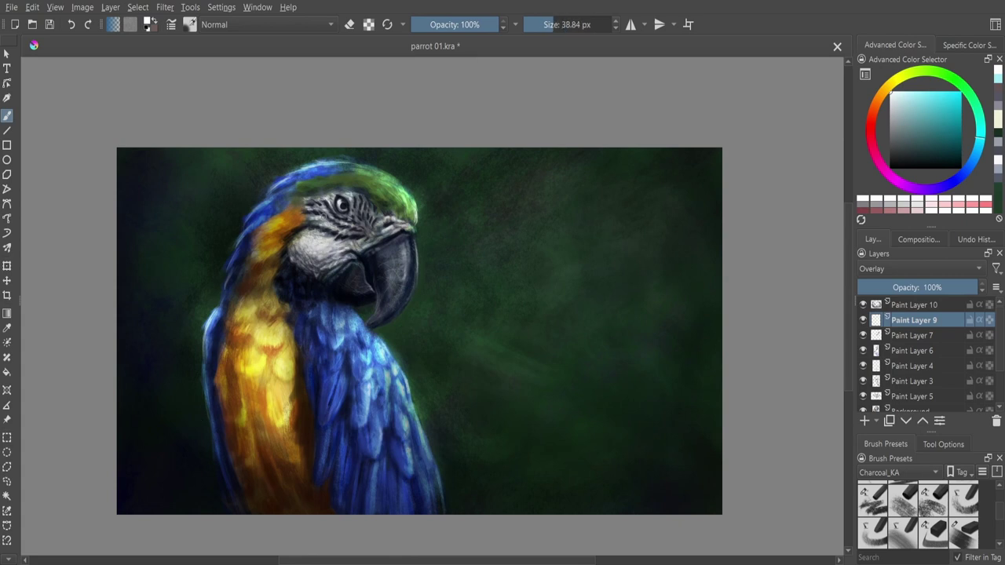
key("bracketleft")
key("bracketleft")
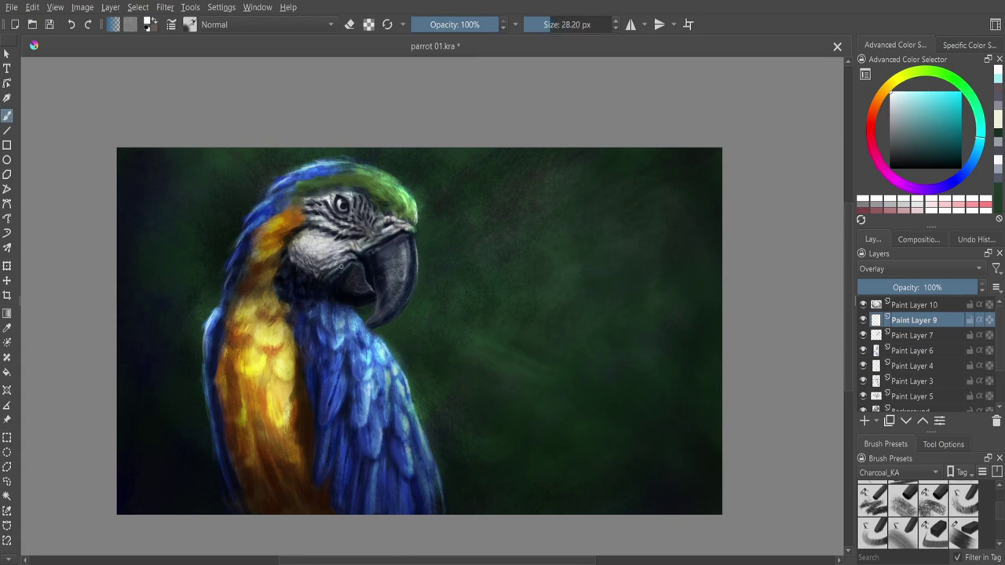
- On Paint Layer 10, darken the orange neck edge and the head near the cheek
scroll(373, 389, "up", 2)
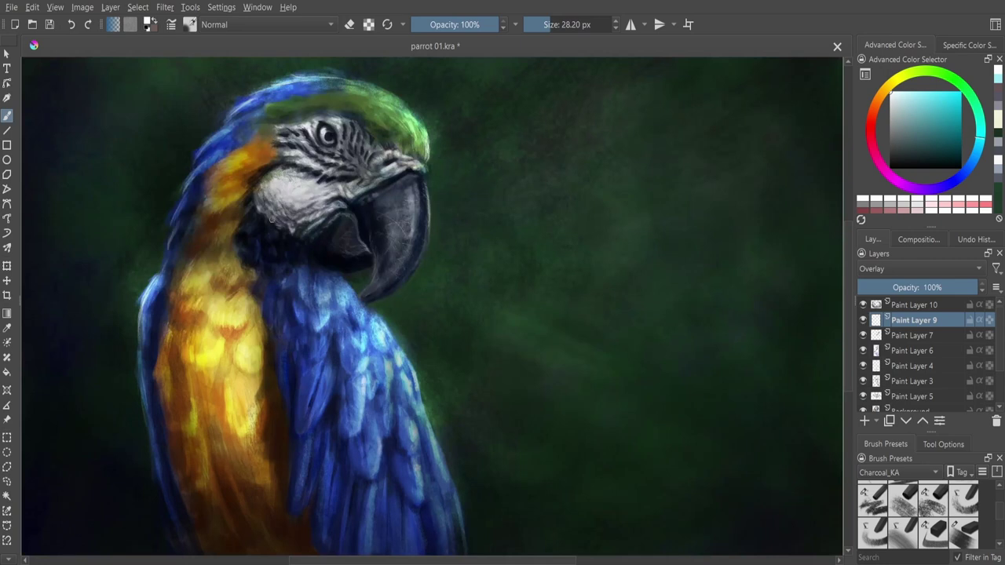
key("Page_Up")
left_click(271, 222, "ctrl")
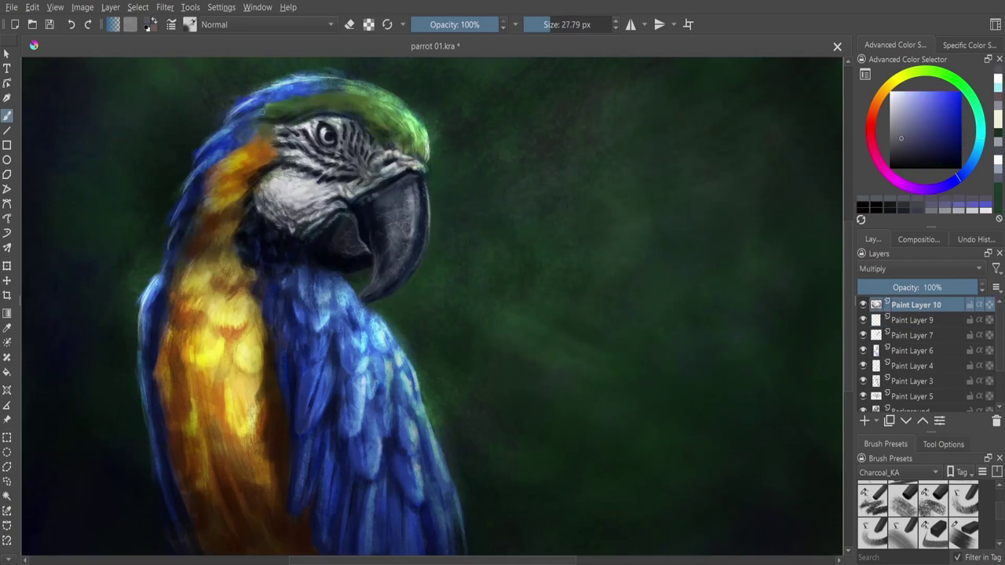
left_click_drag(263, 112, 196, 204)
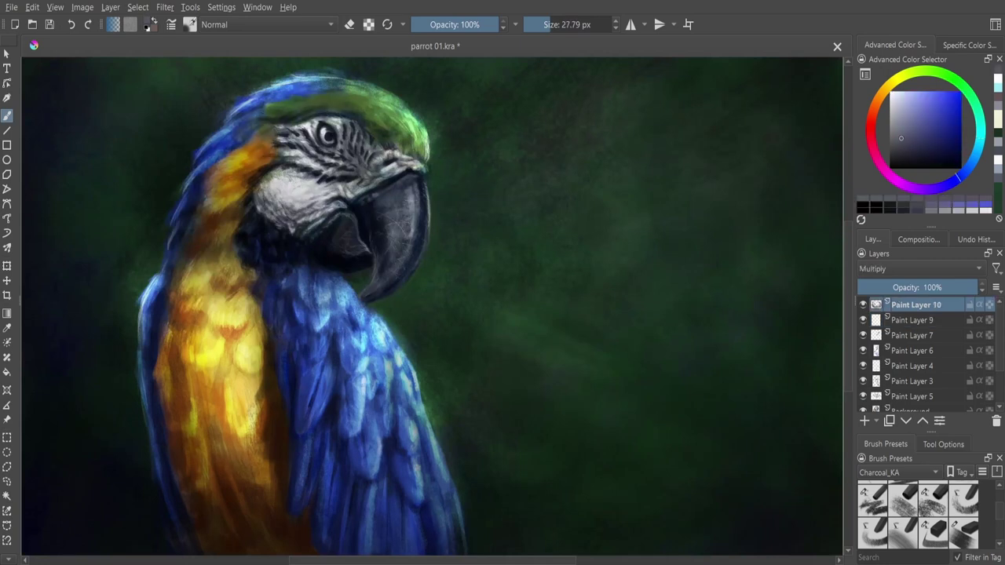
key("bracketleft")
key("Page_Down")
left_click(314, 104, "ctrl")
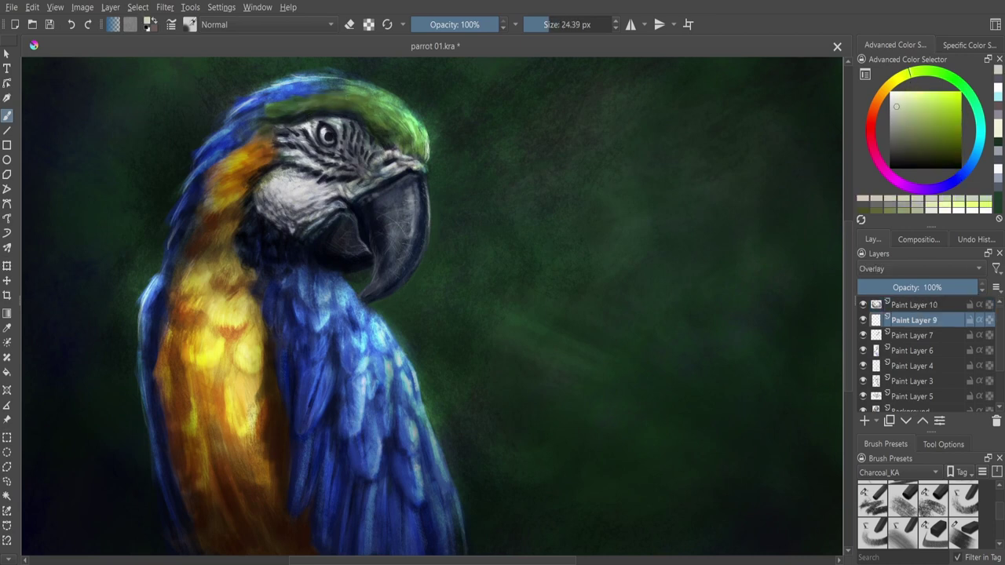
key("Page_Up")
left_click(332, 109, "ctrl")
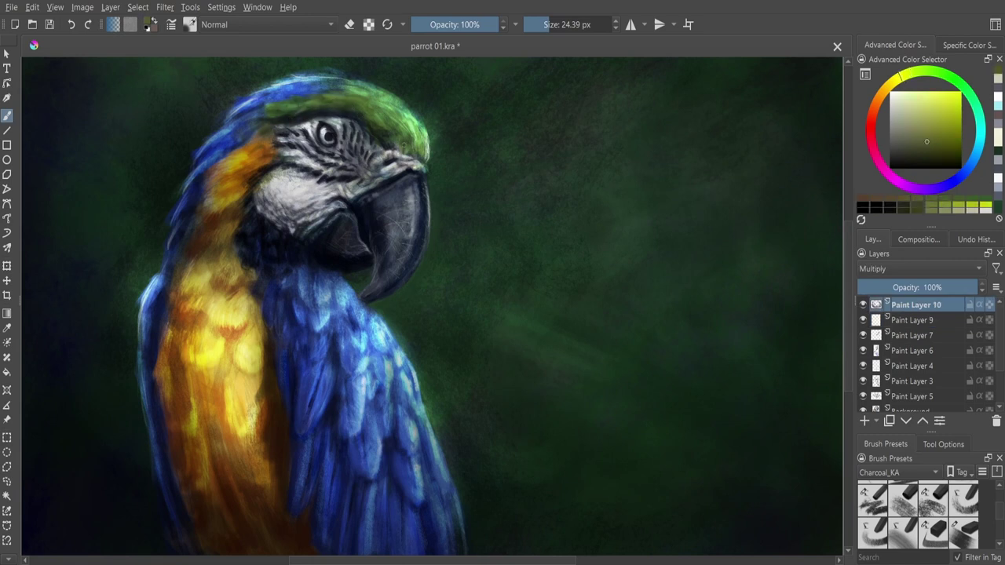
left_click_drag(419, 160, 390, 136)
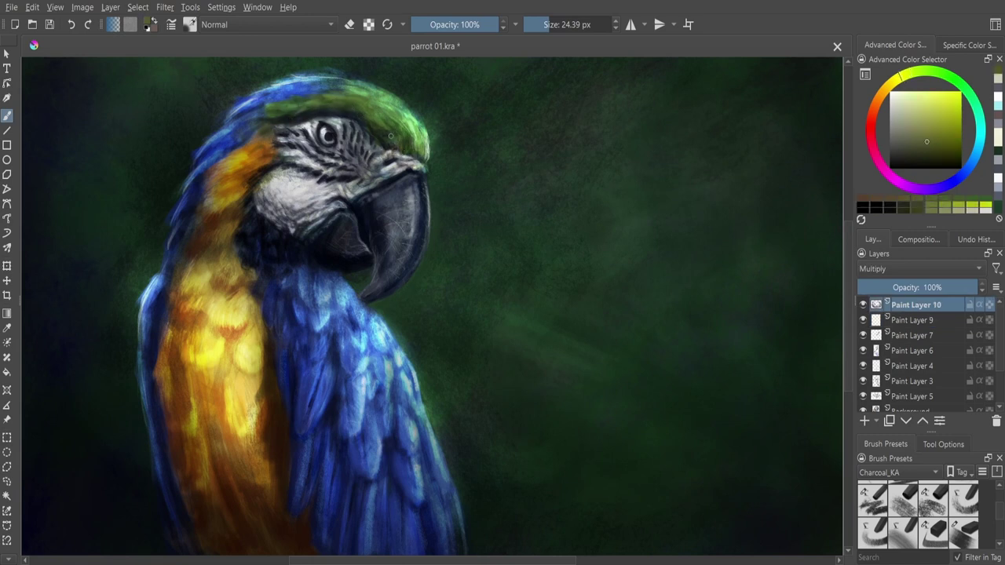
- Tint the eye yellow-green on new Color-mode Paint Layer 11, placed below Paint Layer 7
left_click(915, 125)
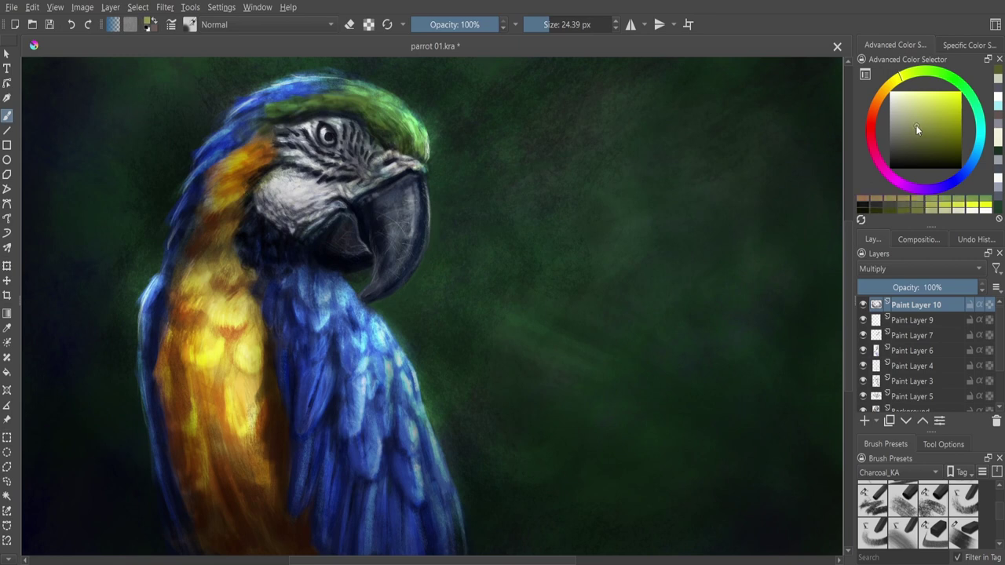
key("Insert")
key("alt+shift+c")
left_click(328, 128)
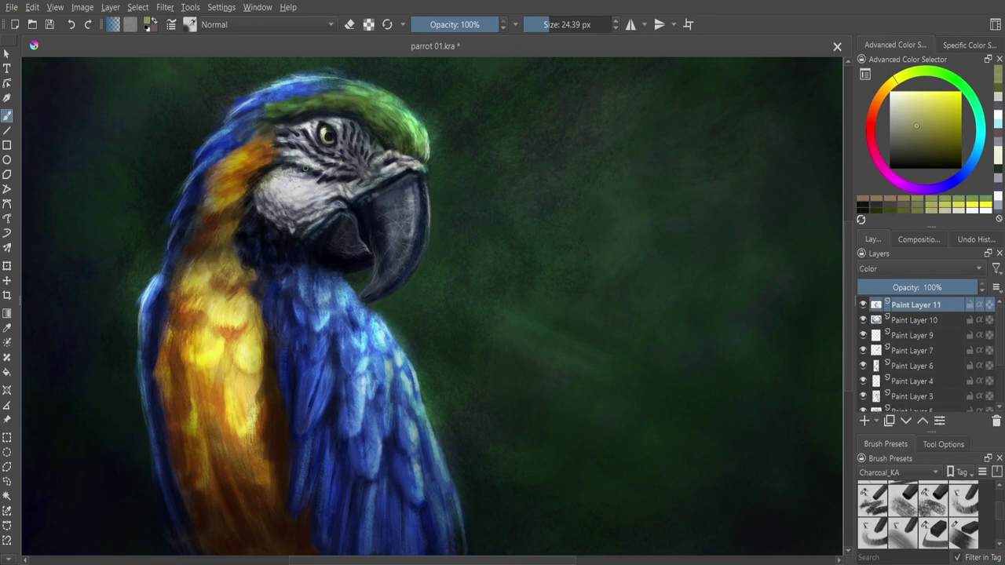
left_click_drag(915, 304, 915, 351)
key("bracketleft")
key("bracketleft")
key("bracketleft")
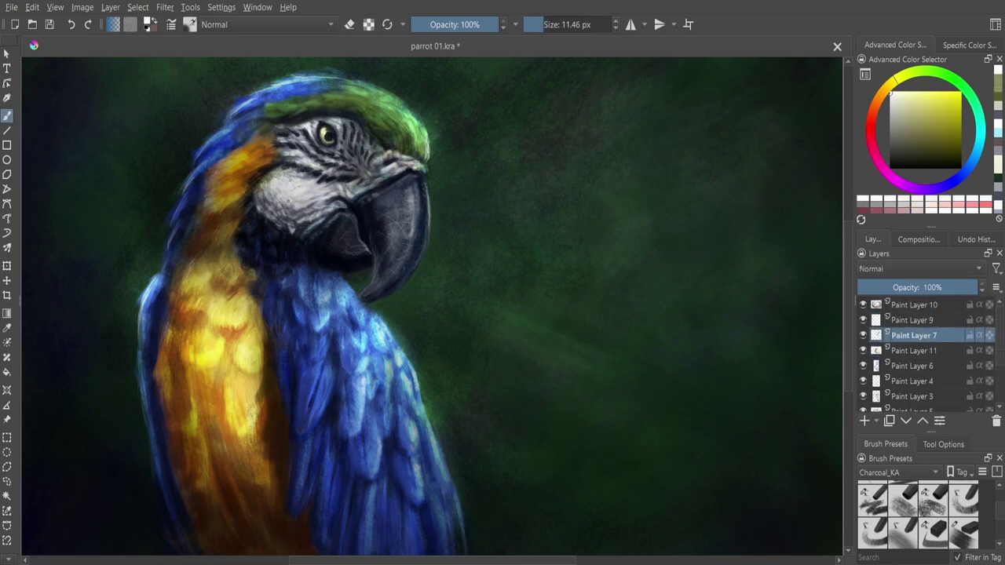